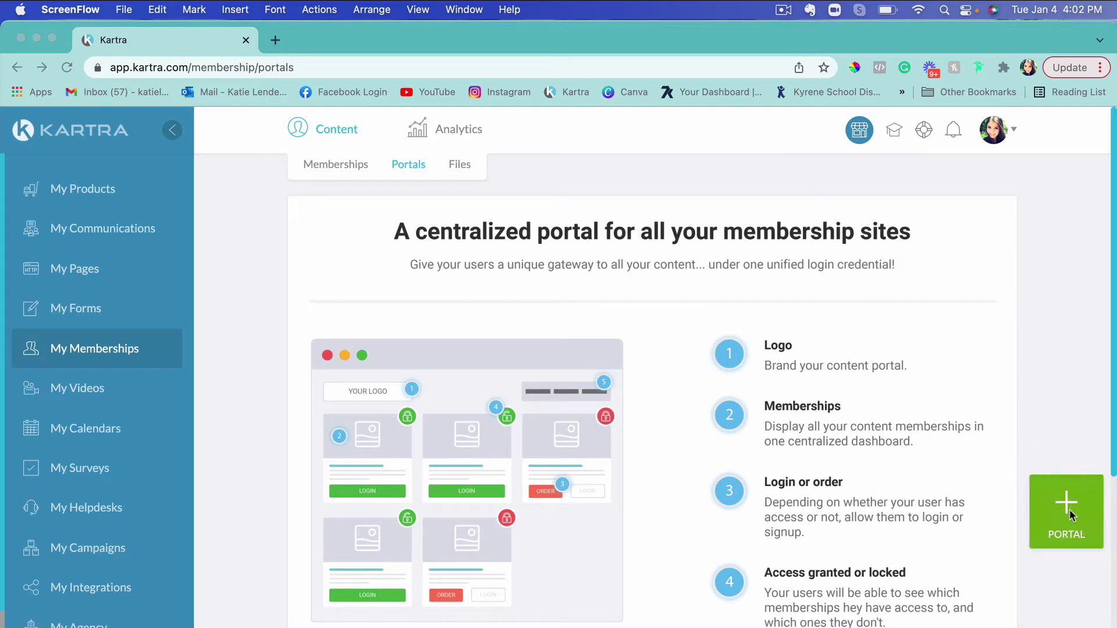
Step: Start a new portal and enter the name 'Main Membership Portal', correcting a typo
left_click(1072, 515)
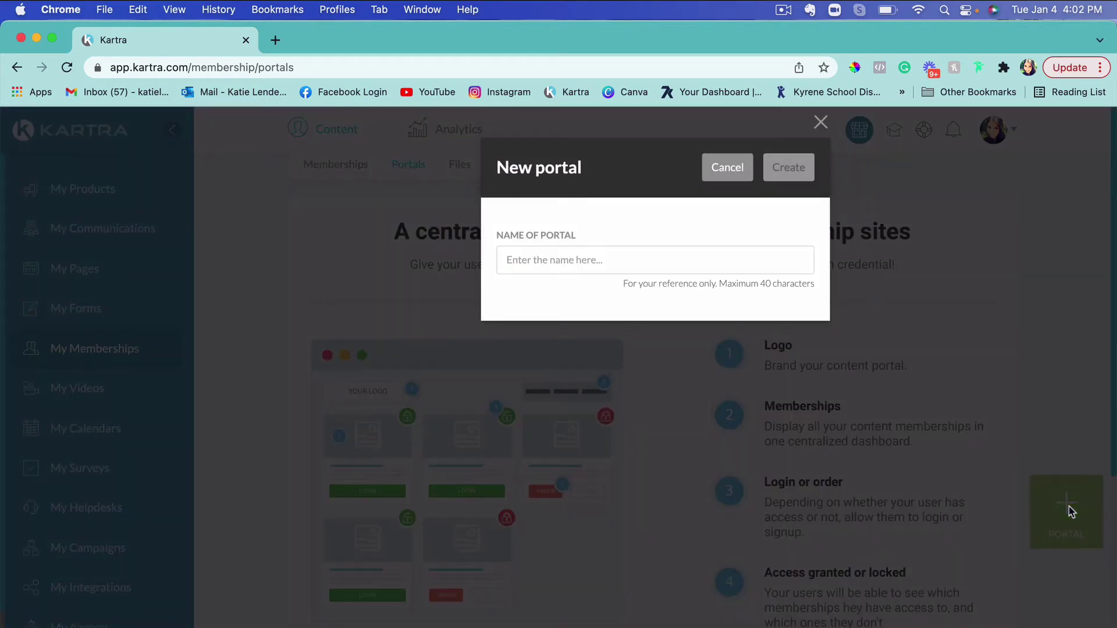
left_click(593, 266)
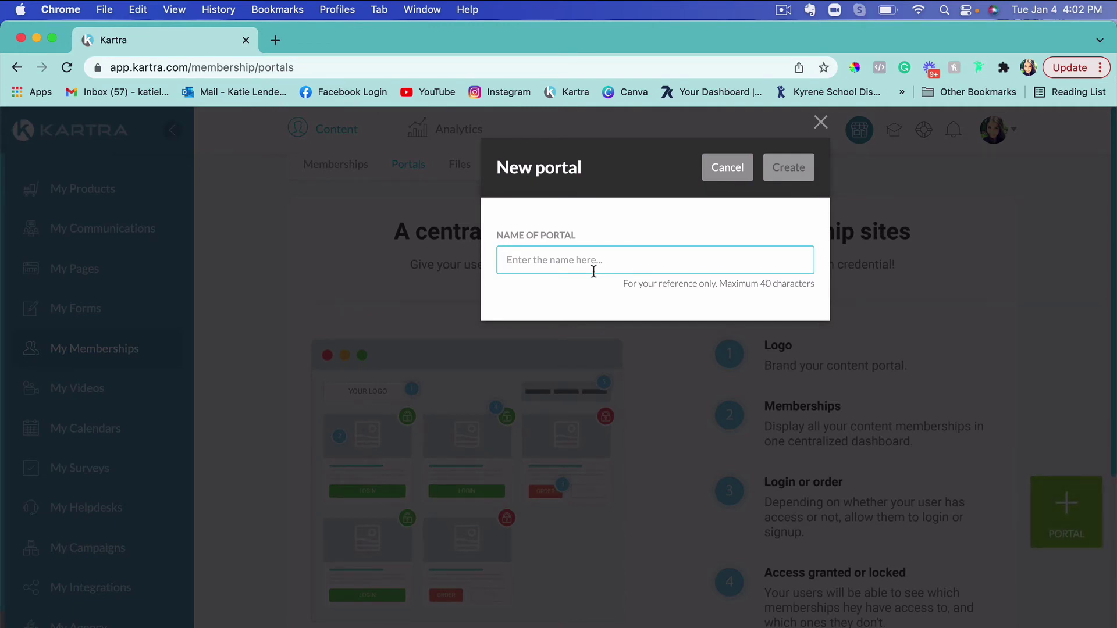
type("Main Mem")
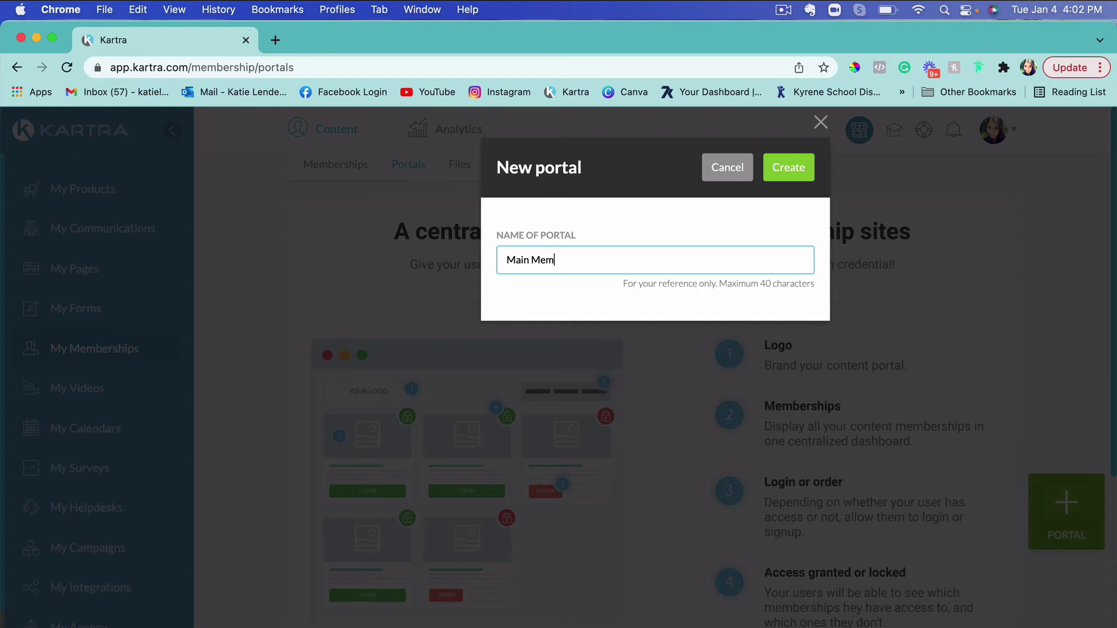
type("bership")
type(" po")
key("BackSpace")
key("BackSpace")
type("Portal")
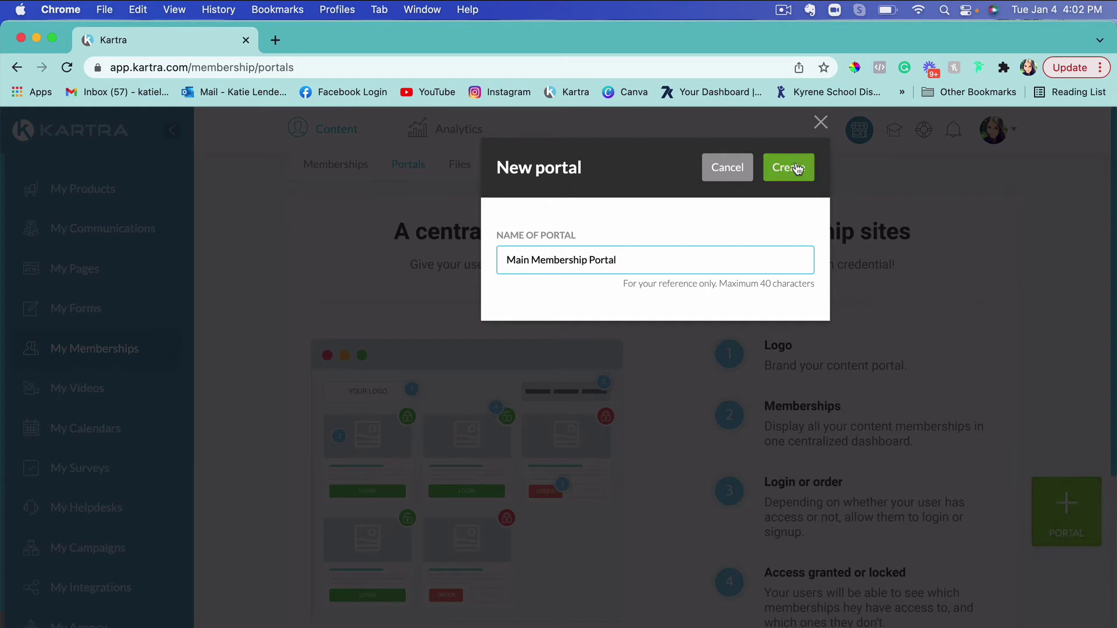
Step: Create the portal and select Online Success Blueprint, YouTube Marketing Mastery and Digital Product Creation Course
left_click(787, 167)
scroll(638, 370, "down", 4)
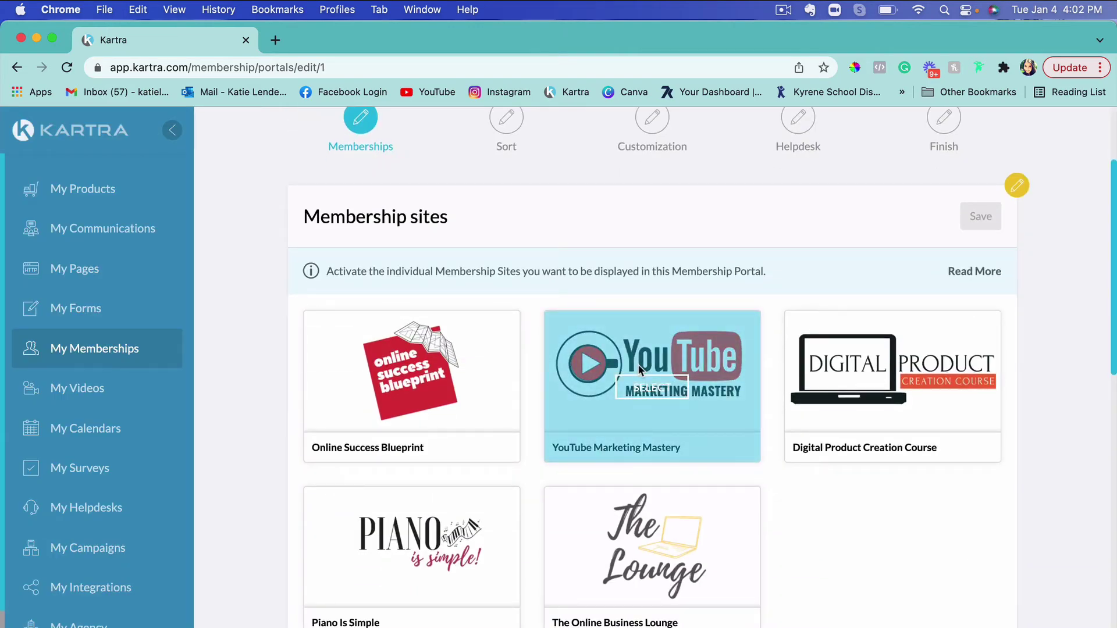
scroll(637, 371, "down", 1)
scroll(480, 209, "up", 3)
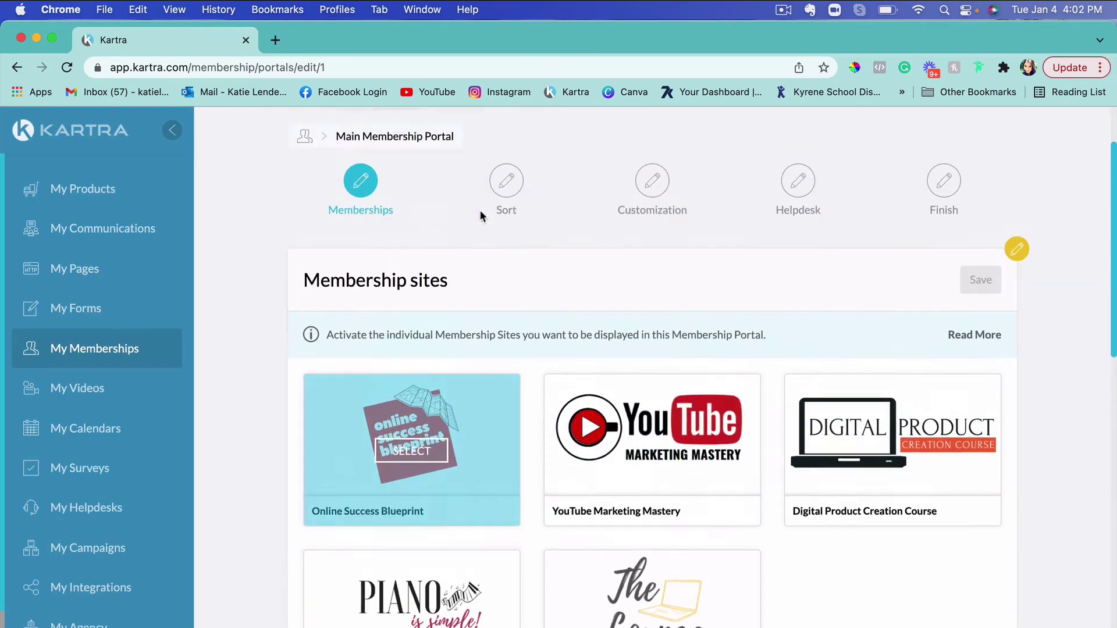
scroll(479, 209, "up", 3)
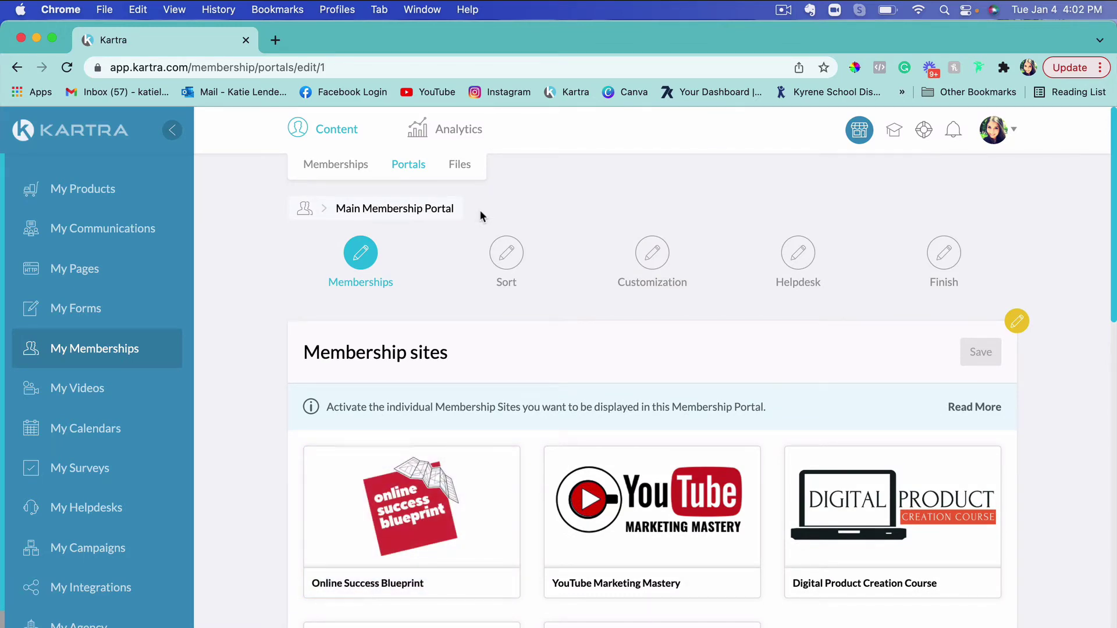
scroll(479, 210, "down", 3)
scroll(479, 209, "up", 3)
scroll(772, 397, "down", 5)
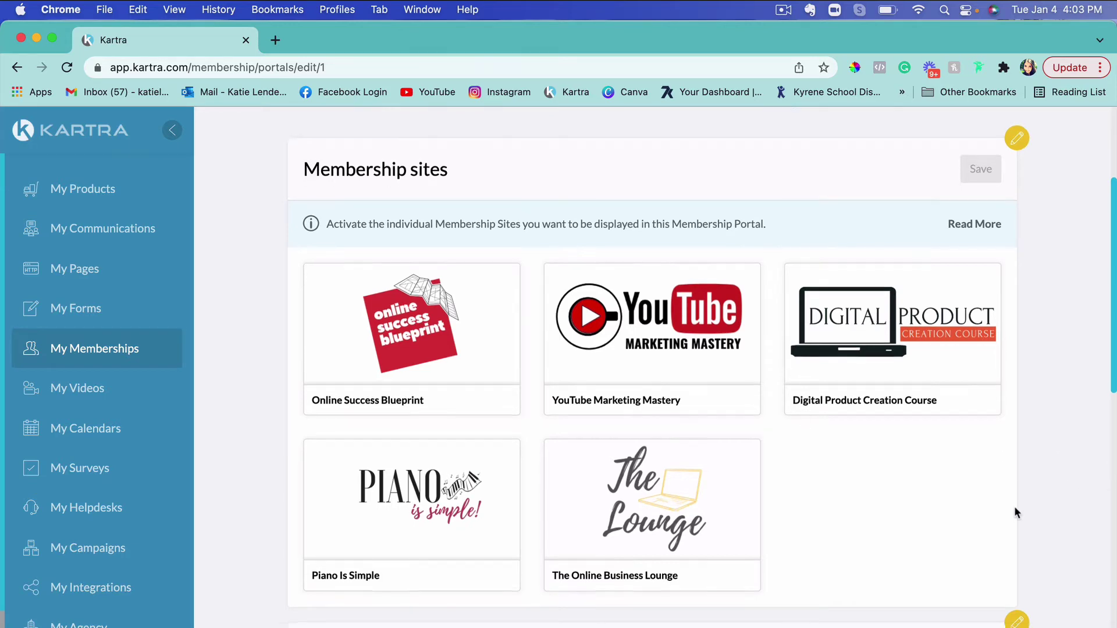
scroll(1013, 506, "down", 3)
scroll(1014, 507, "up", 4)
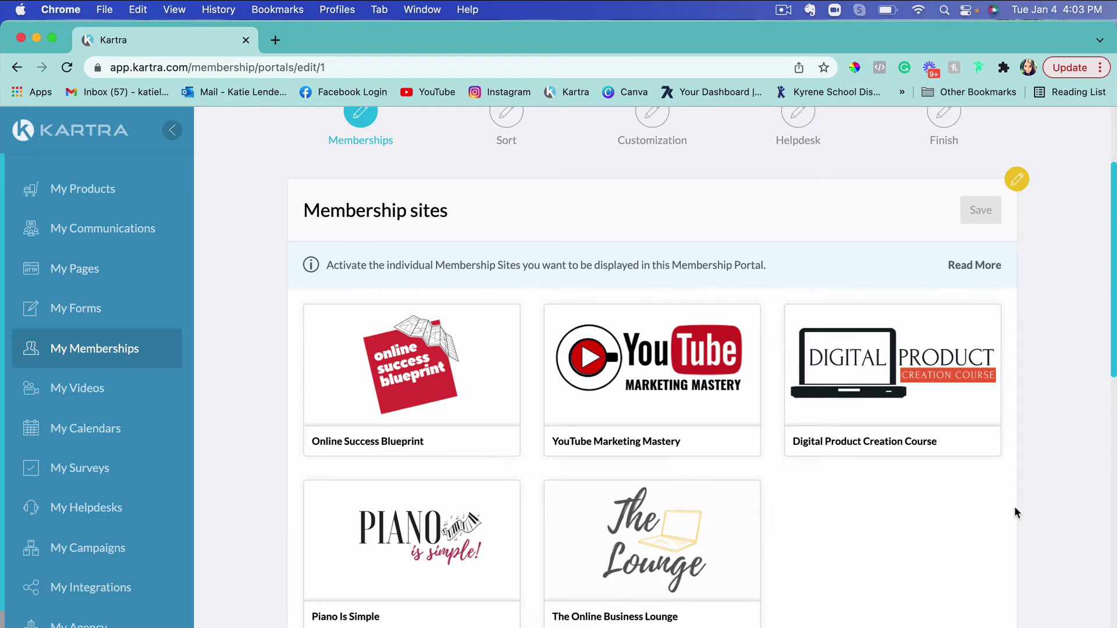
scroll(1013, 506, "down", 3)
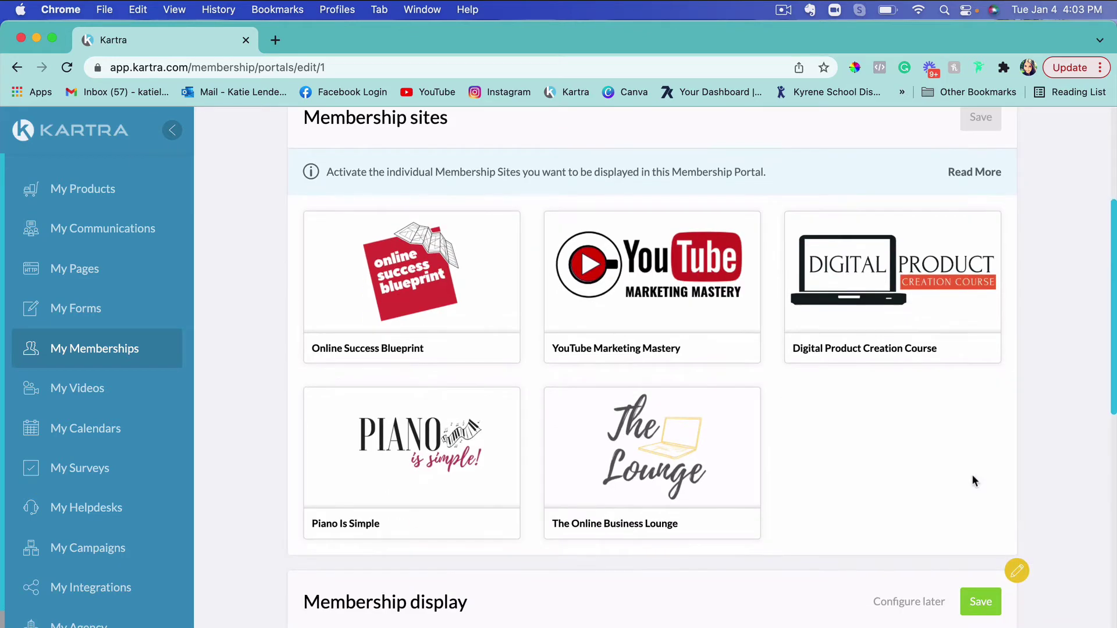
left_click(425, 291)
left_click(652, 289)
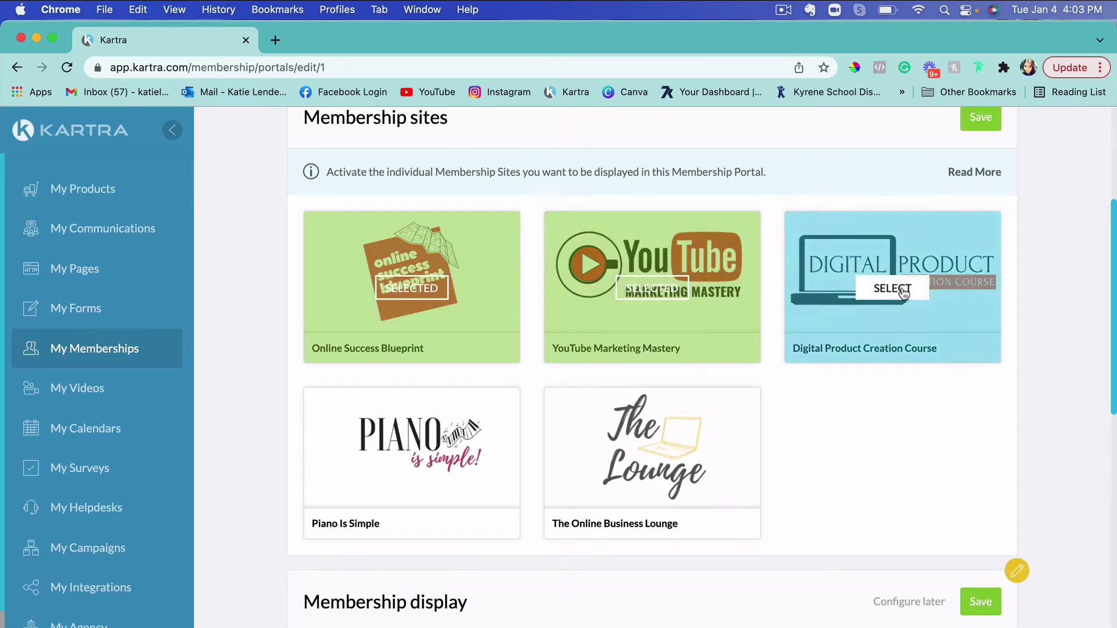
left_click(893, 289)
scroll(1013, 436, "up", 5)
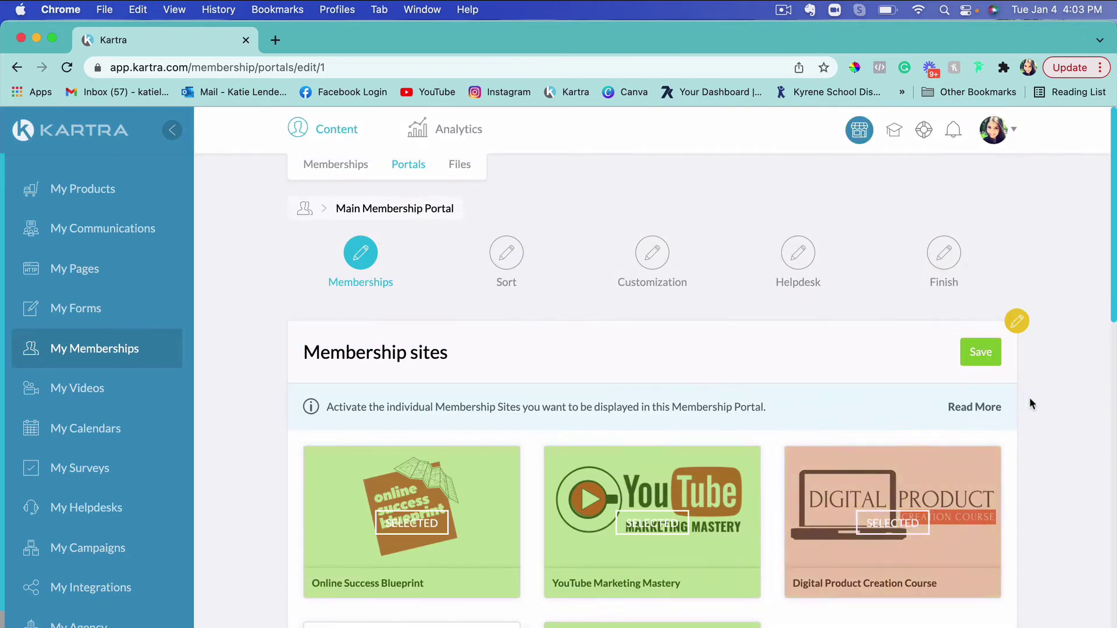
Step: Save the membership sites, keep 'Display all memberships' saved, and continue to the sorting step
left_click(986, 350)
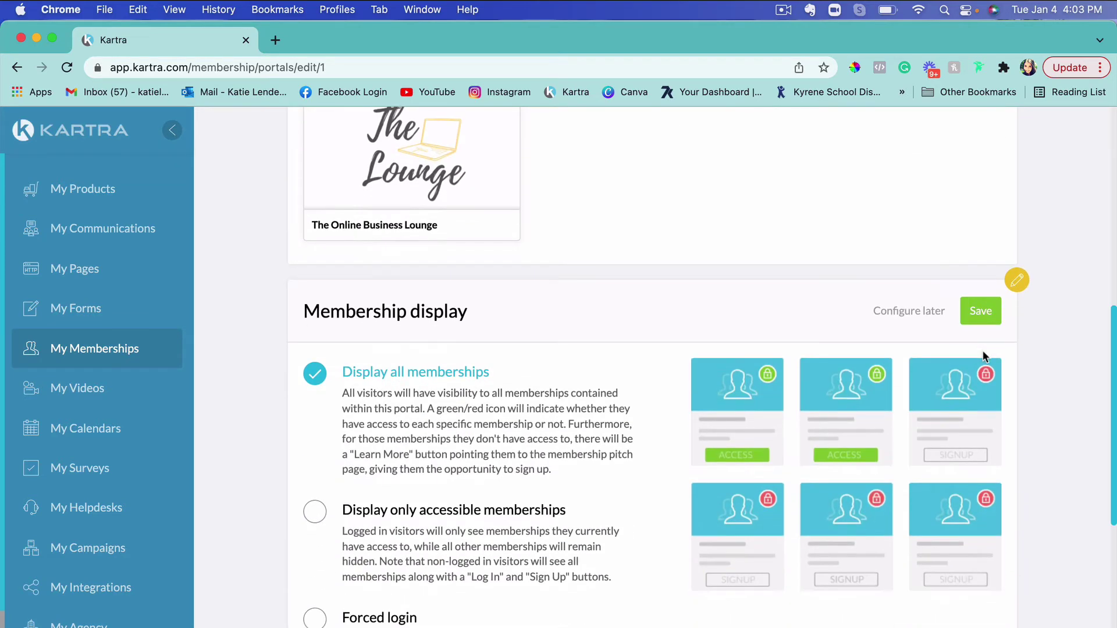
scroll(985, 355, "down", 4)
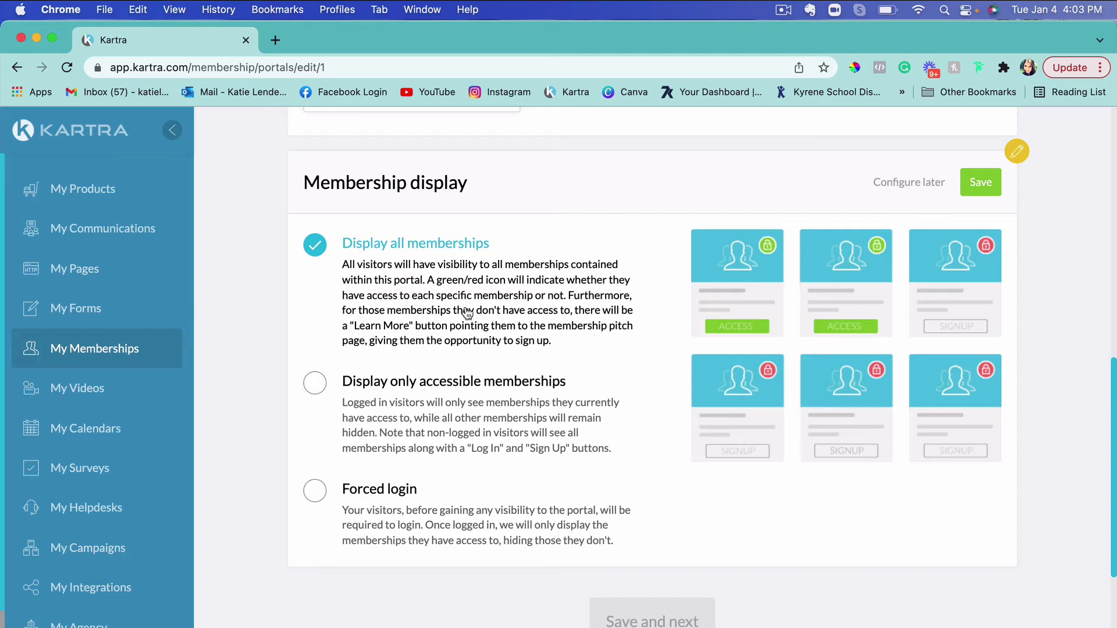
scroll(467, 313, "down", 2)
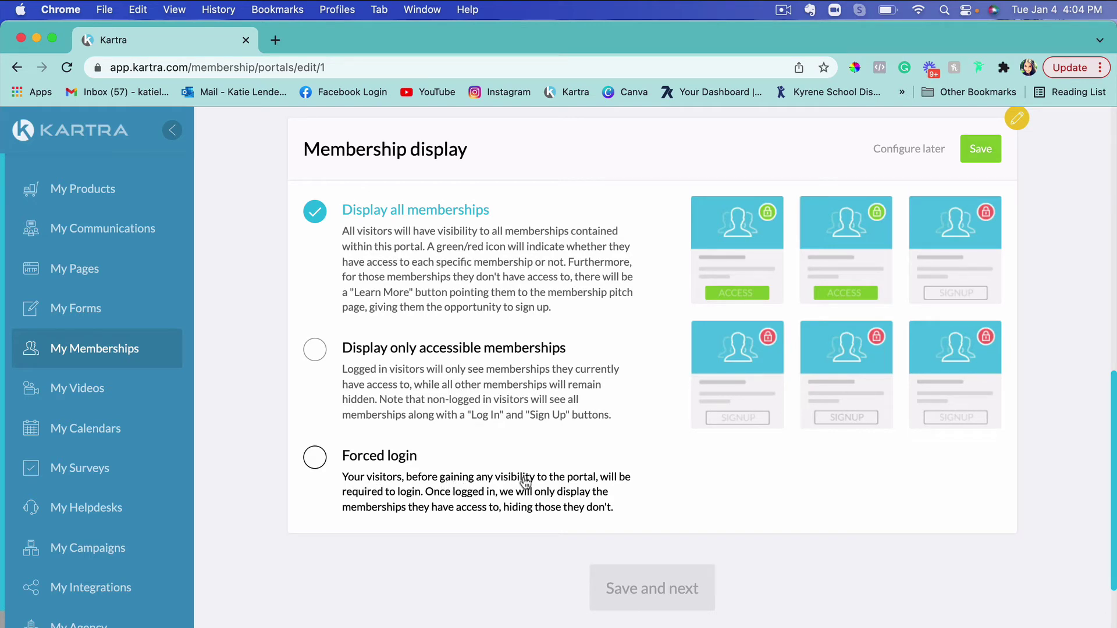
scroll(572, 492, "down", 1)
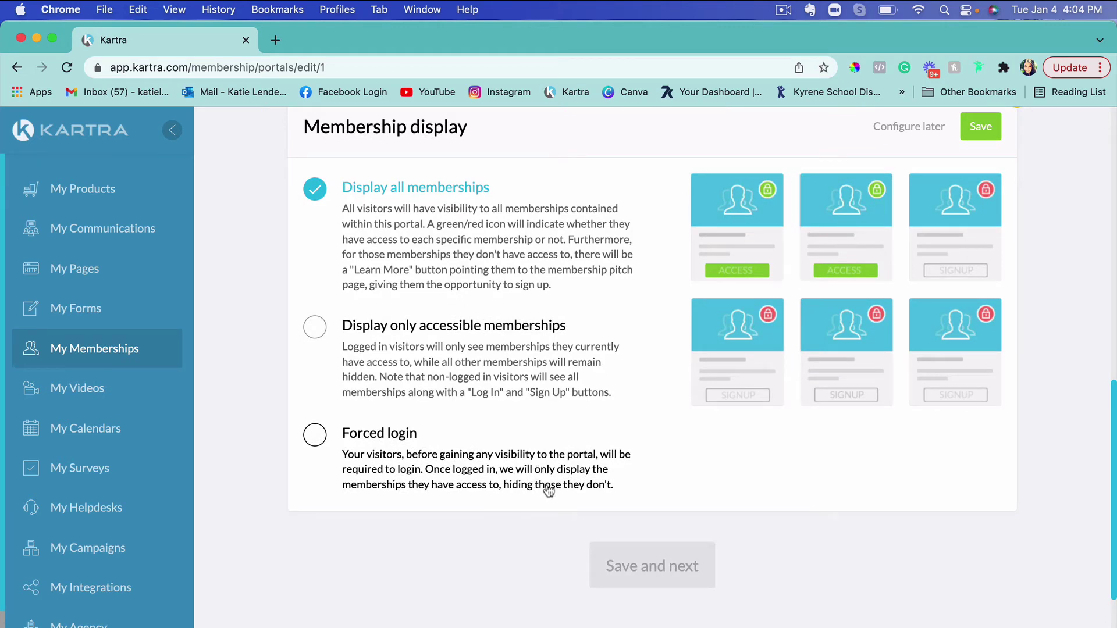
scroll(547, 491, "down", 1)
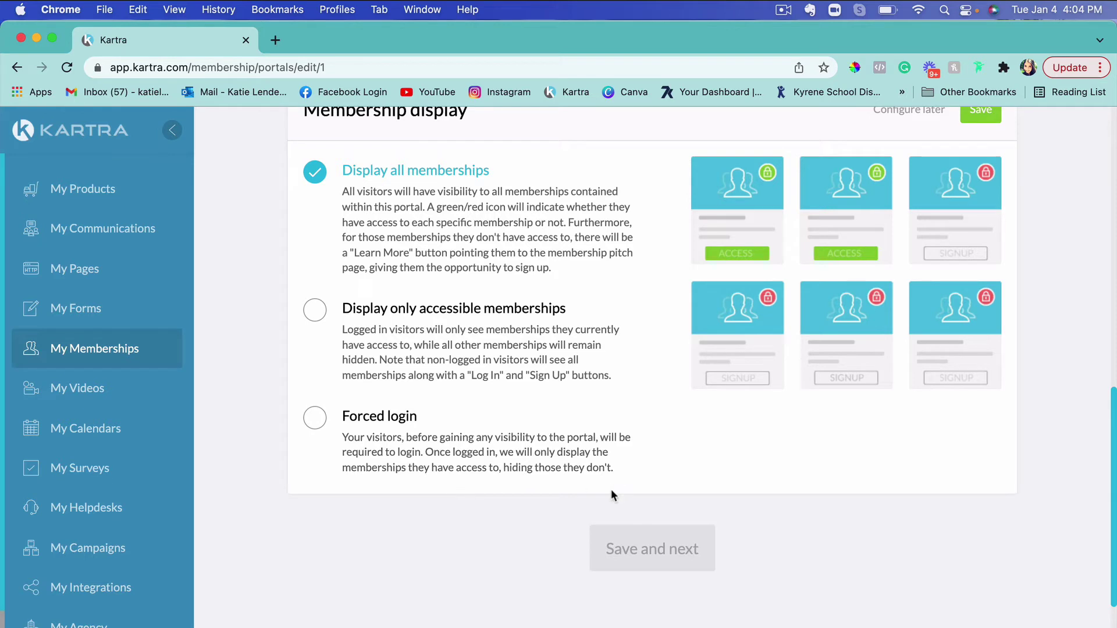
scroll(610, 495, "up", 5)
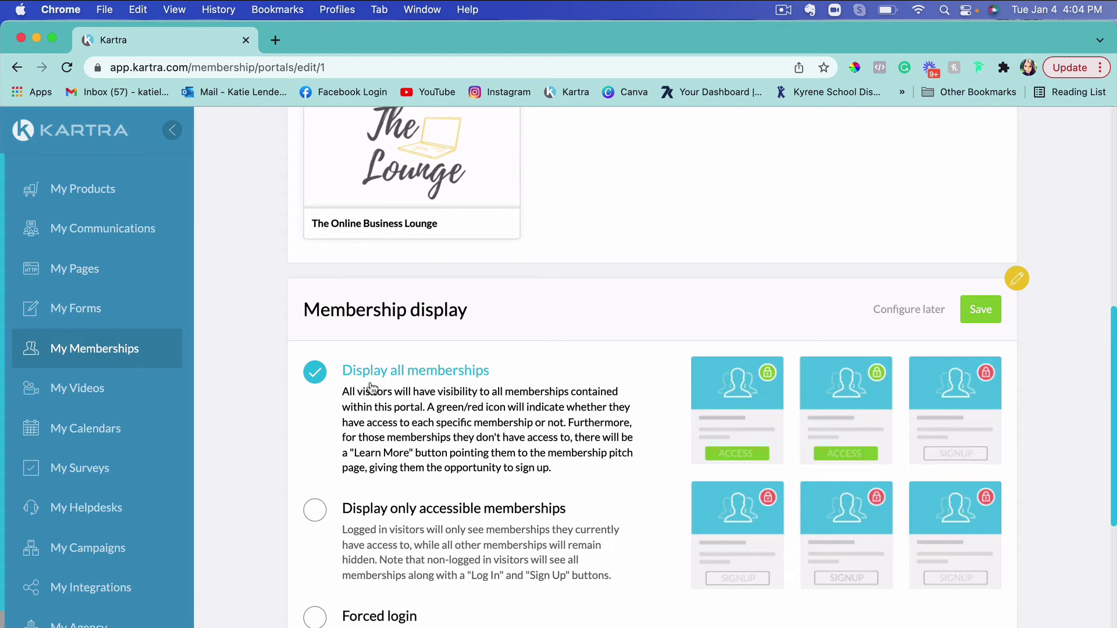
left_click(981, 309)
scroll(439, 396, "down", 3)
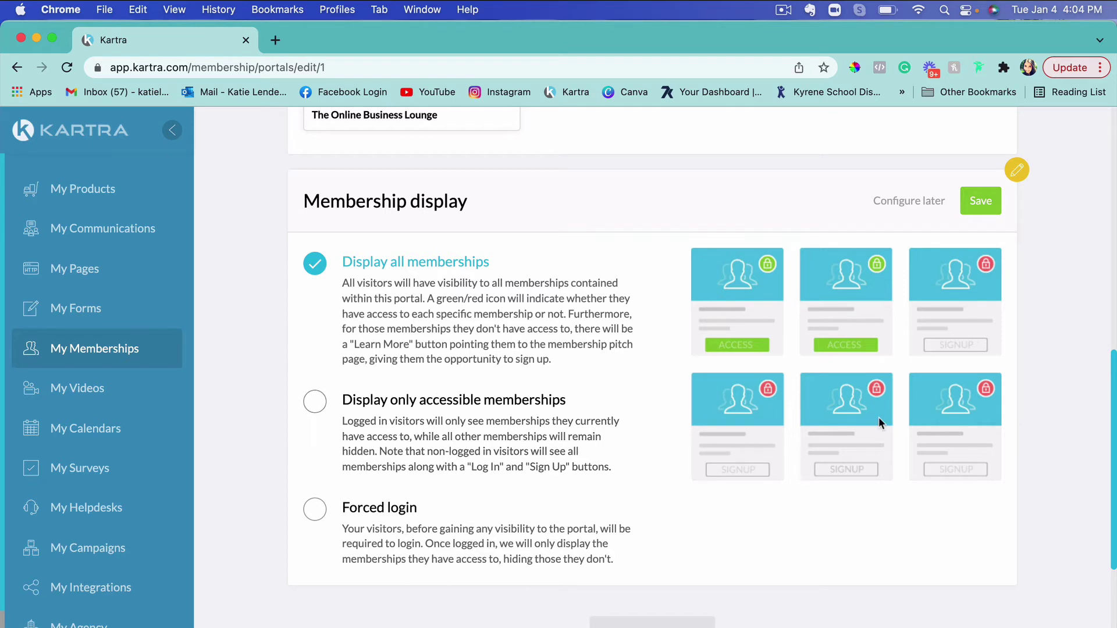
scroll(1024, 293, "up", 2)
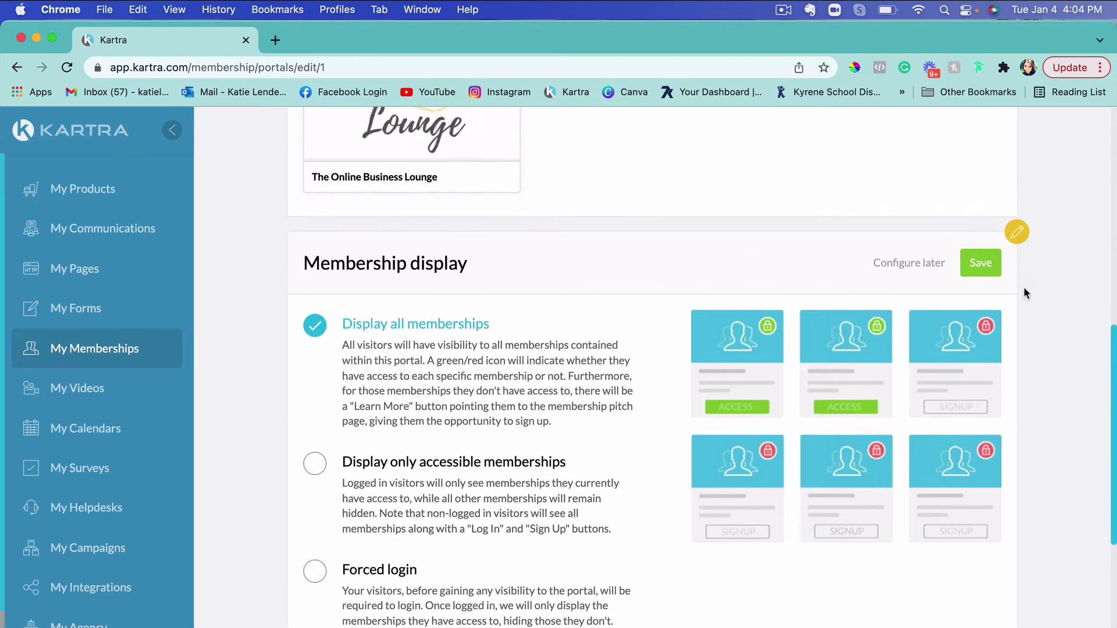
left_click(980, 263)
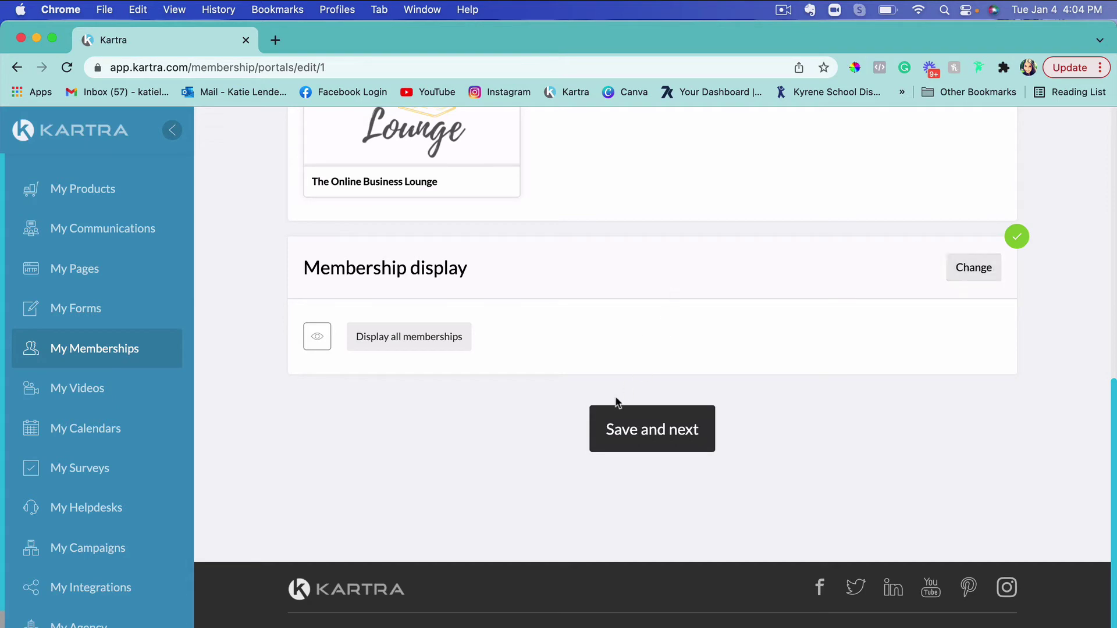
left_click(670, 429)
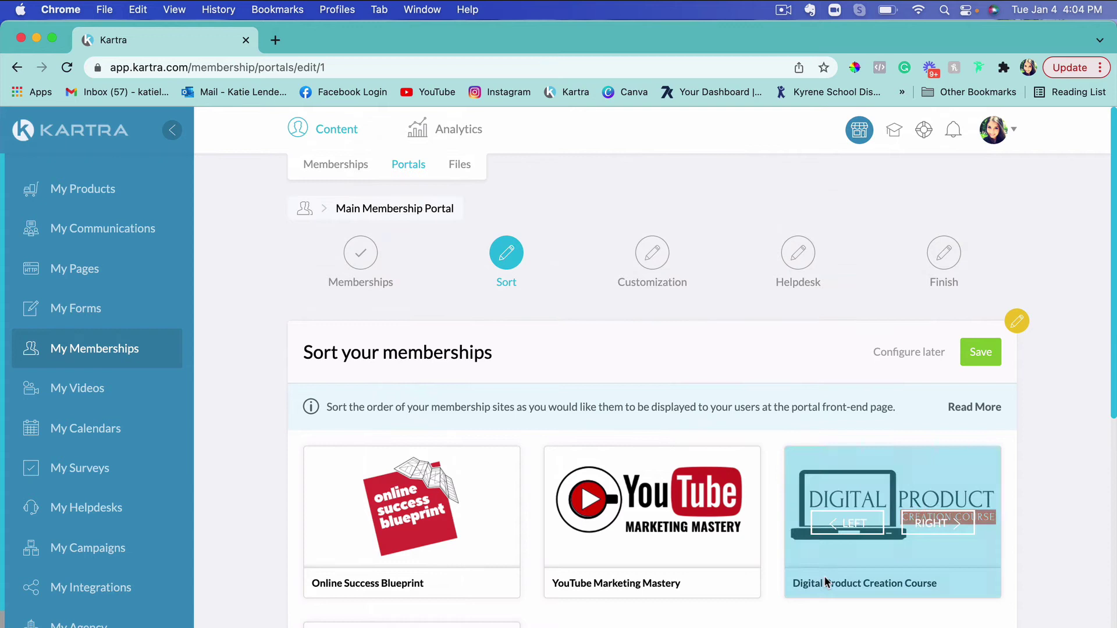
scroll(825, 490, "down", 3)
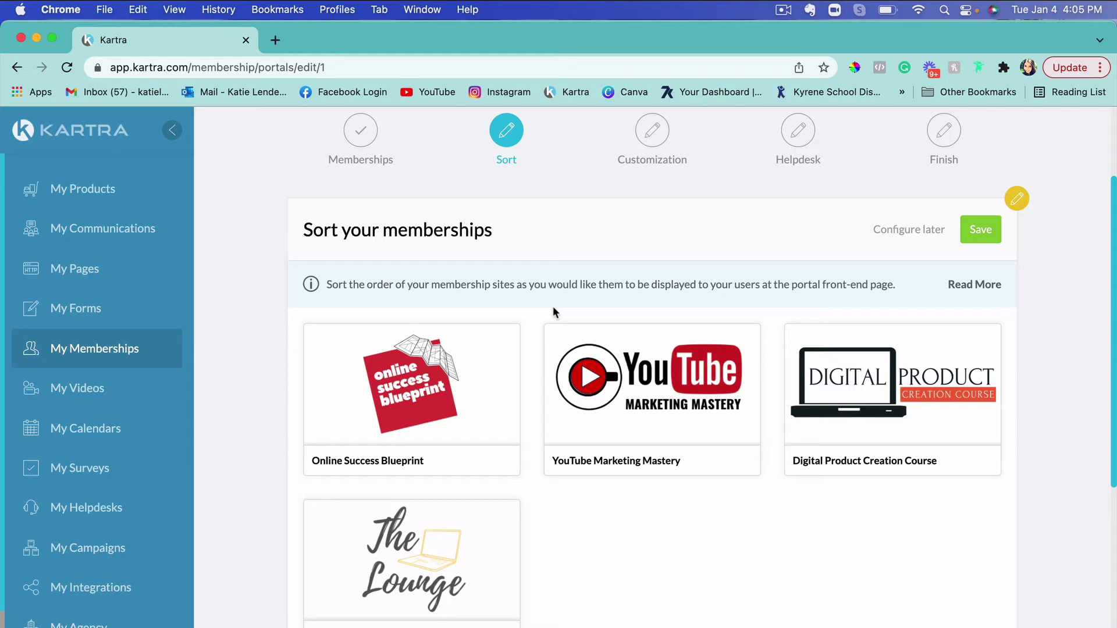
scroll(746, 518, "down", 3)
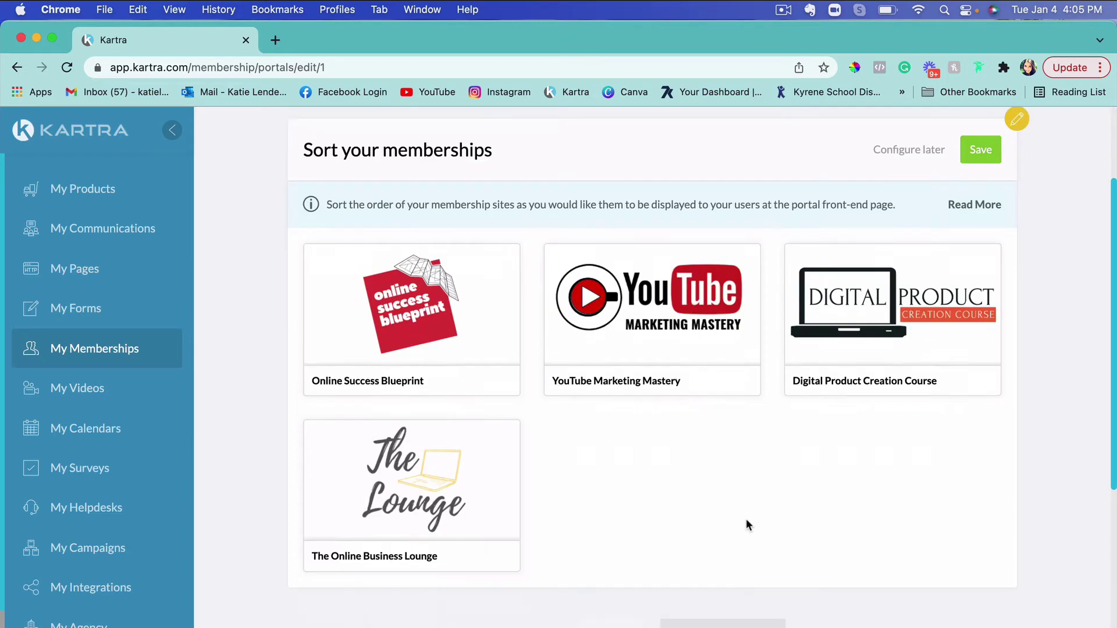
scroll(747, 518, "up", 5)
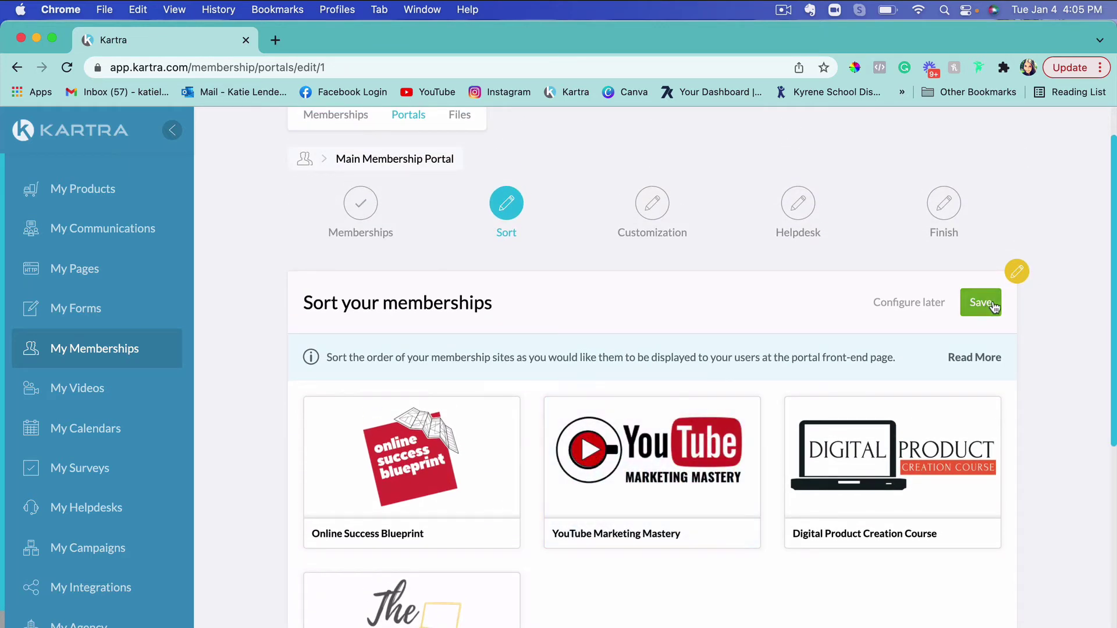
scroll(745, 436, "down", 8)
Step: Keep the existing membership order and continue to the Customization step
left_click(723, 429)
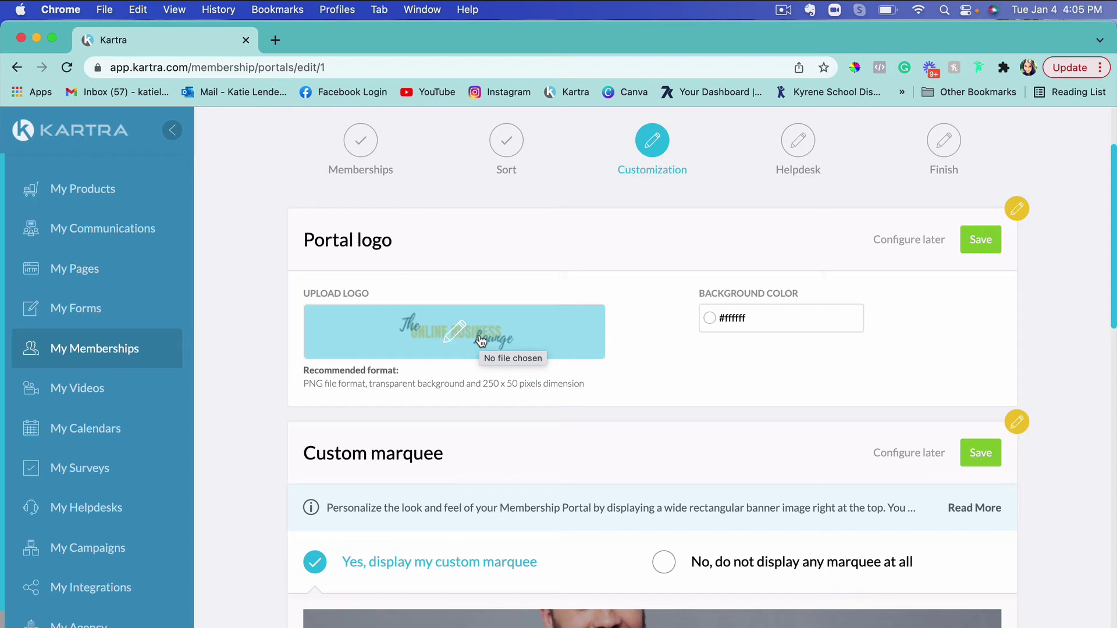
scroll(759, 324, "down", 2)
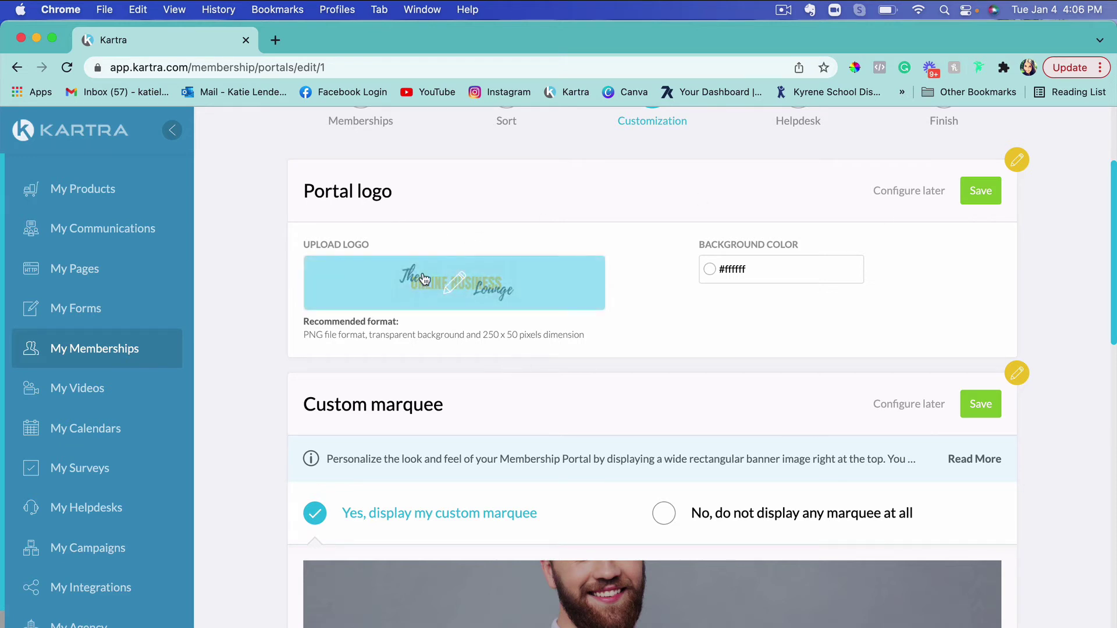
Step: Save The Online Business Lounge logo on a #ffffff background as the portal logo
left_click(980, 190)
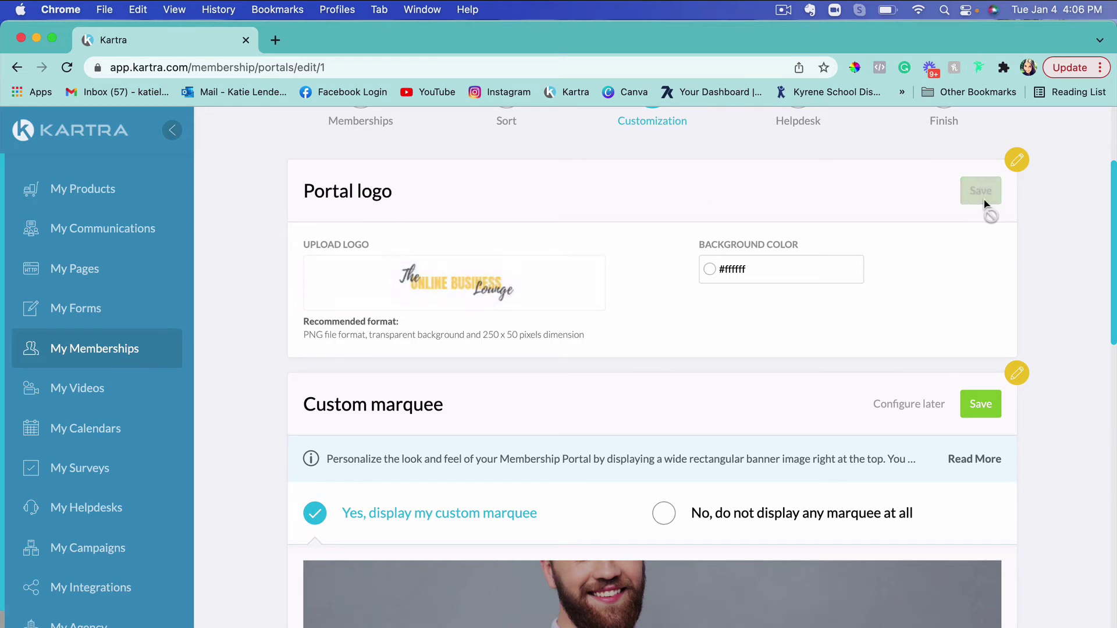
scroll(919, 324, "down", 3)
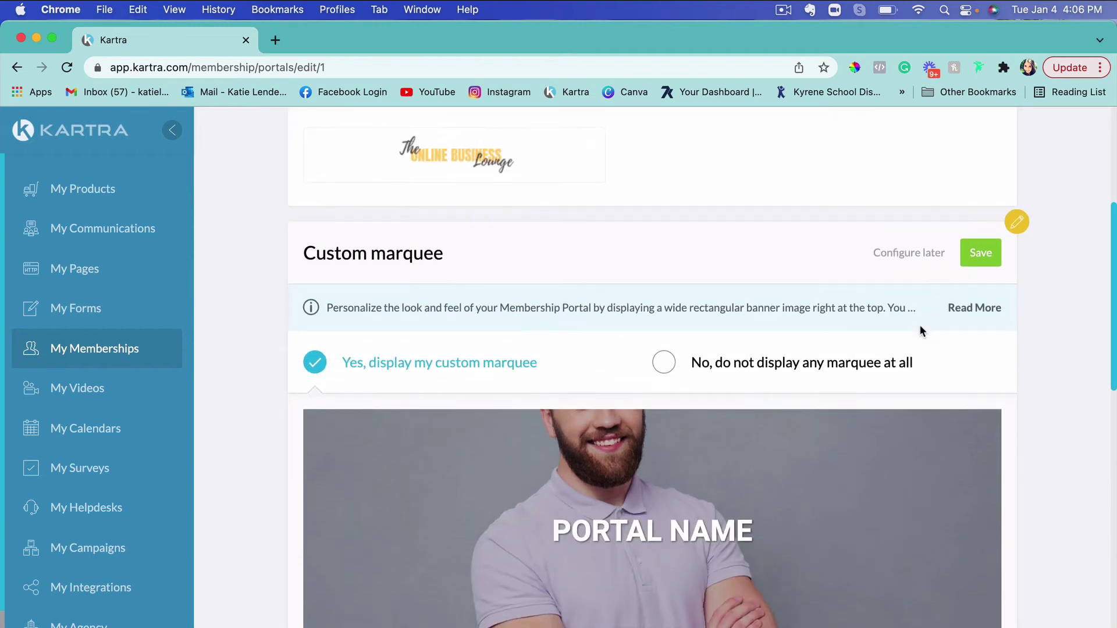
scroll(368, 434, "down", 3)
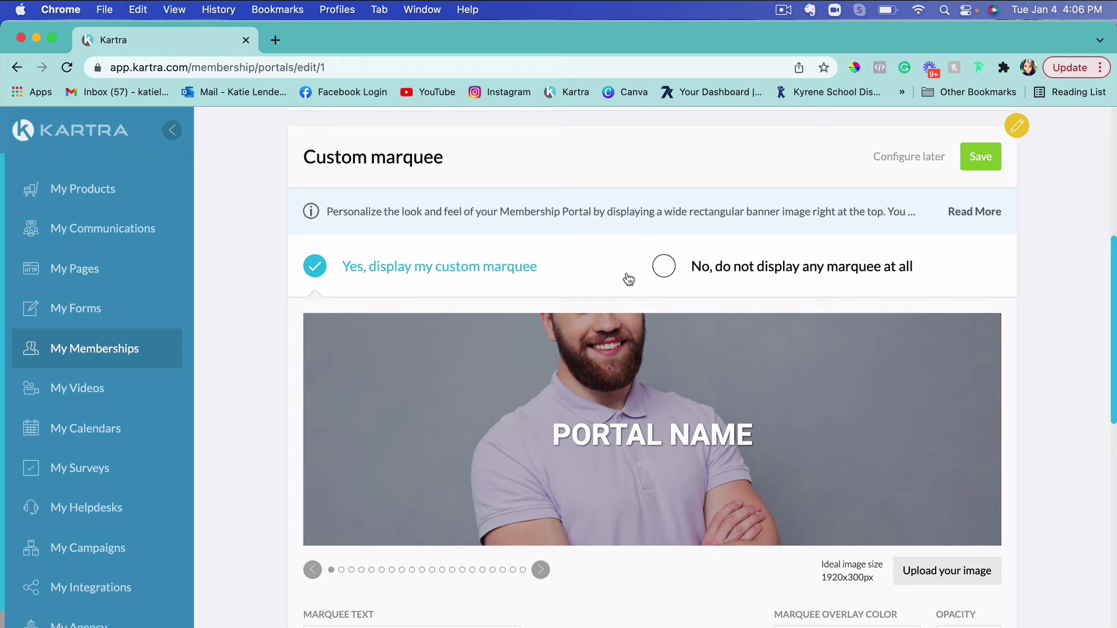
scroll(550, 275, "down", 4)
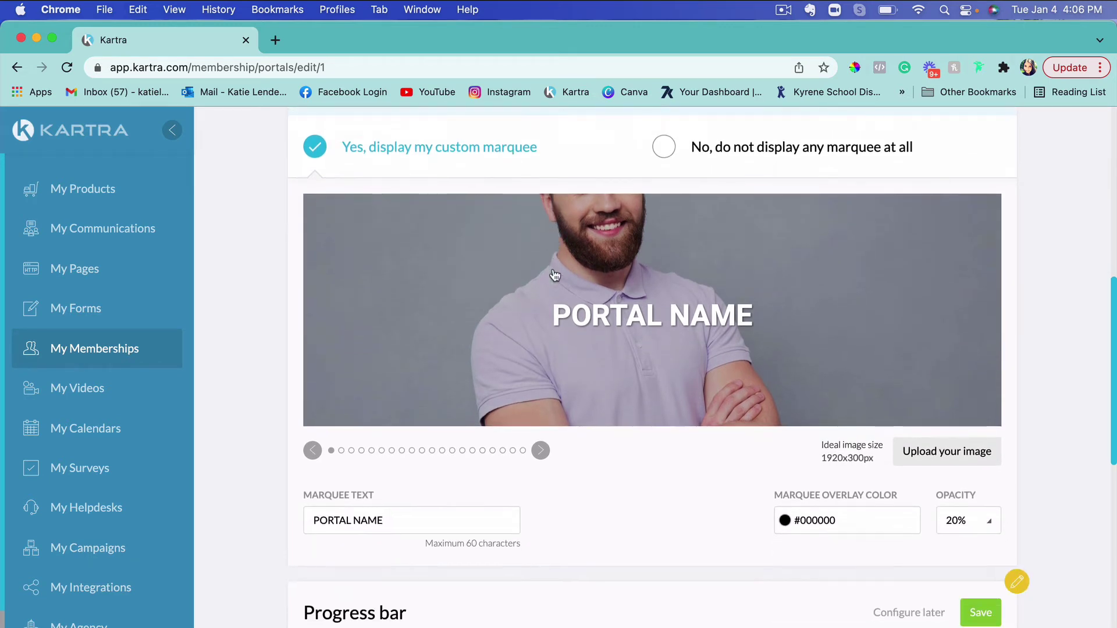
Step: Browse the marquee images, then choose 'No, do not display any marquee' and save it
left_click(540, 450)
left_click(540, 450)
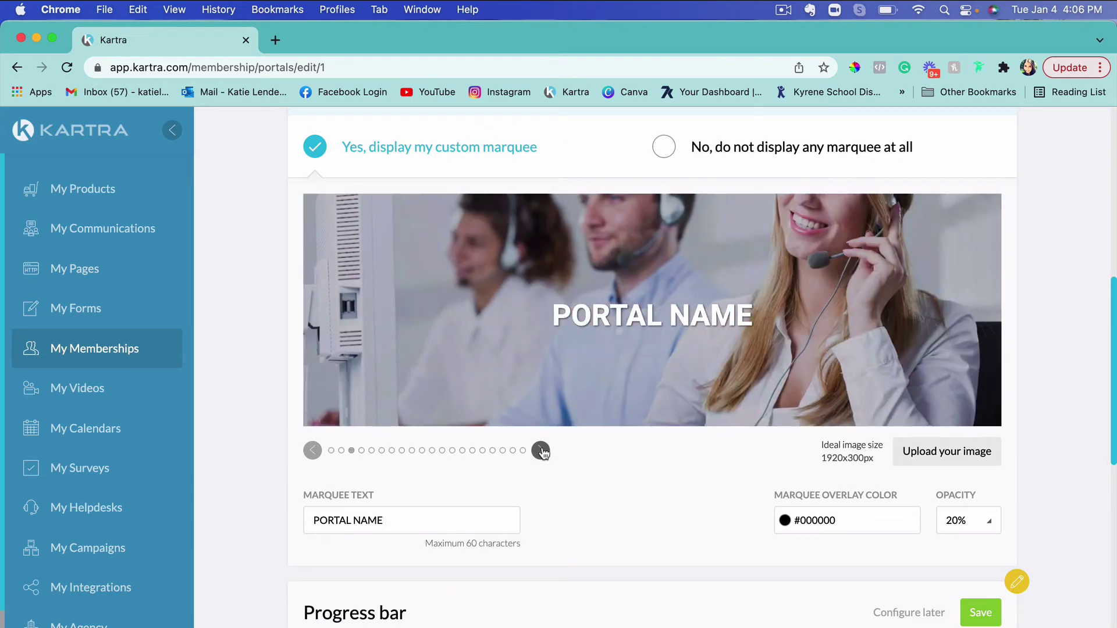
left_click(540, 450)
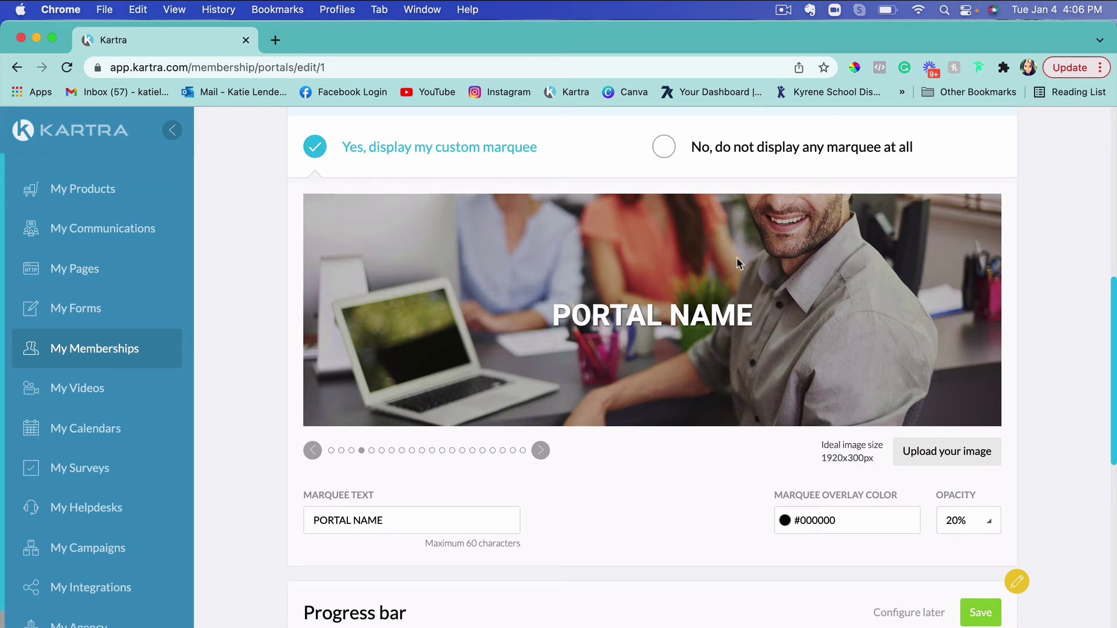
scroll(799, 423, "up", 5)
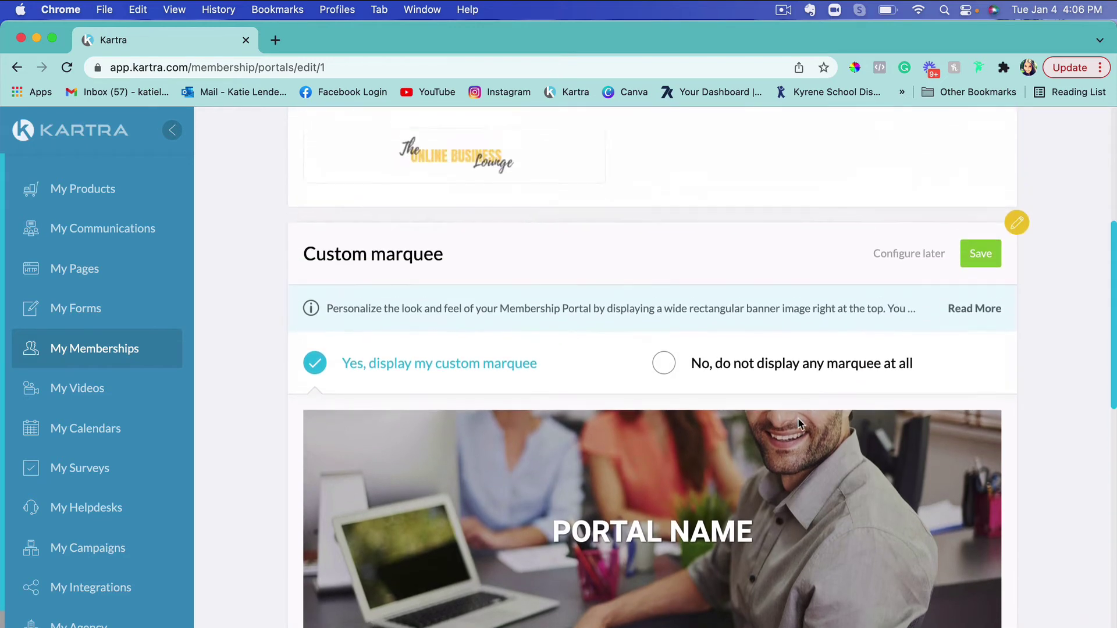
left_click(664, 381)
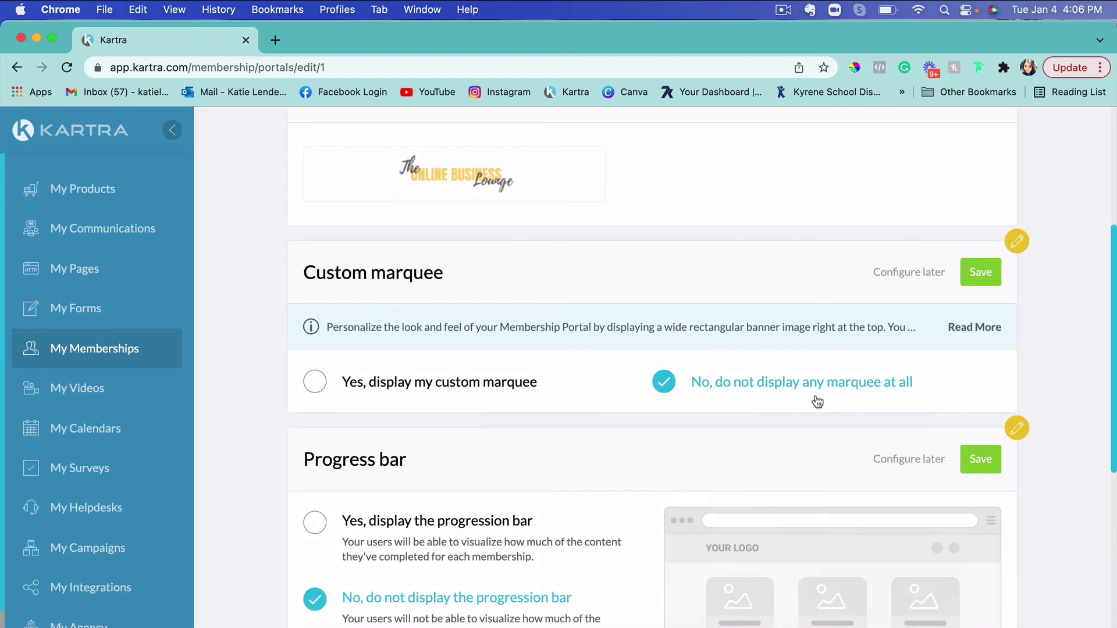
left_click(981, 272)
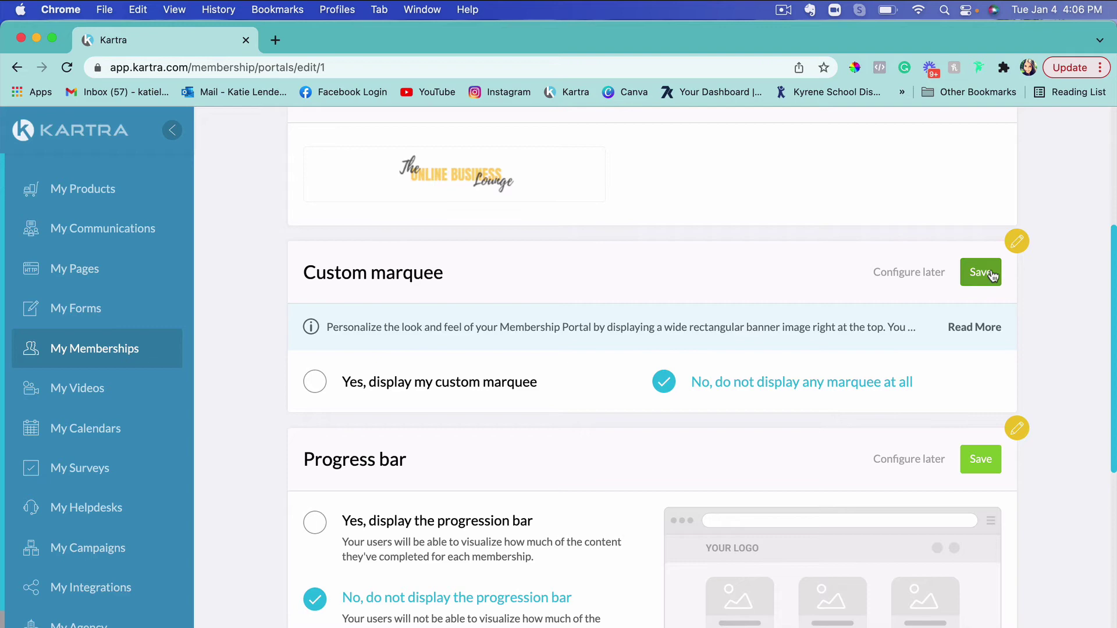
left_click(986, 274)
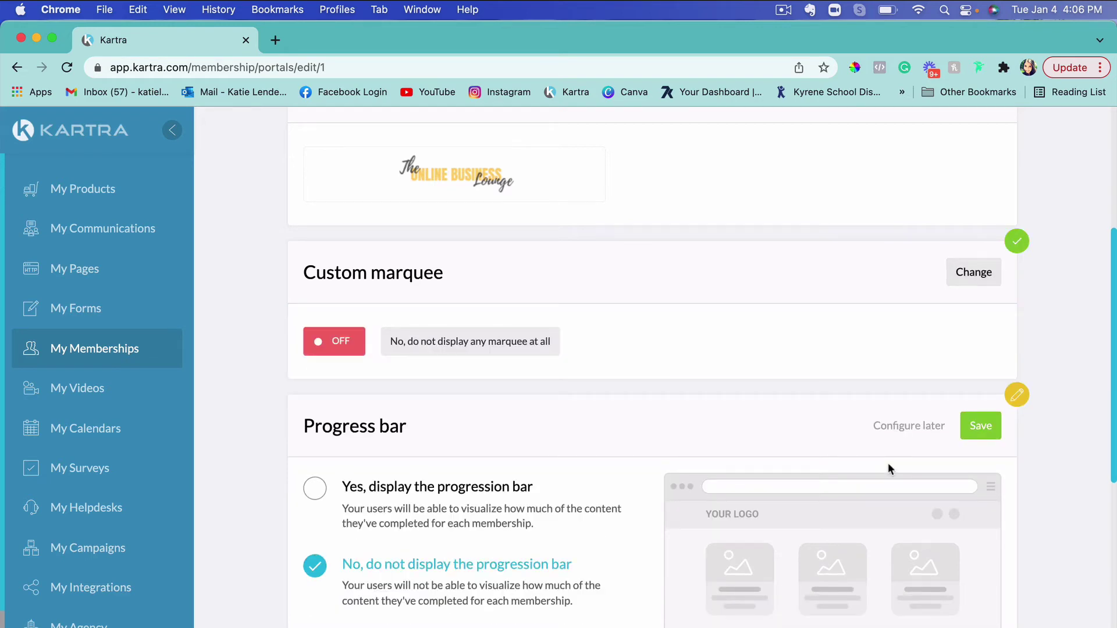
scroll(568, 326, "down", 5)
scroll(569, 327, "down", 2)
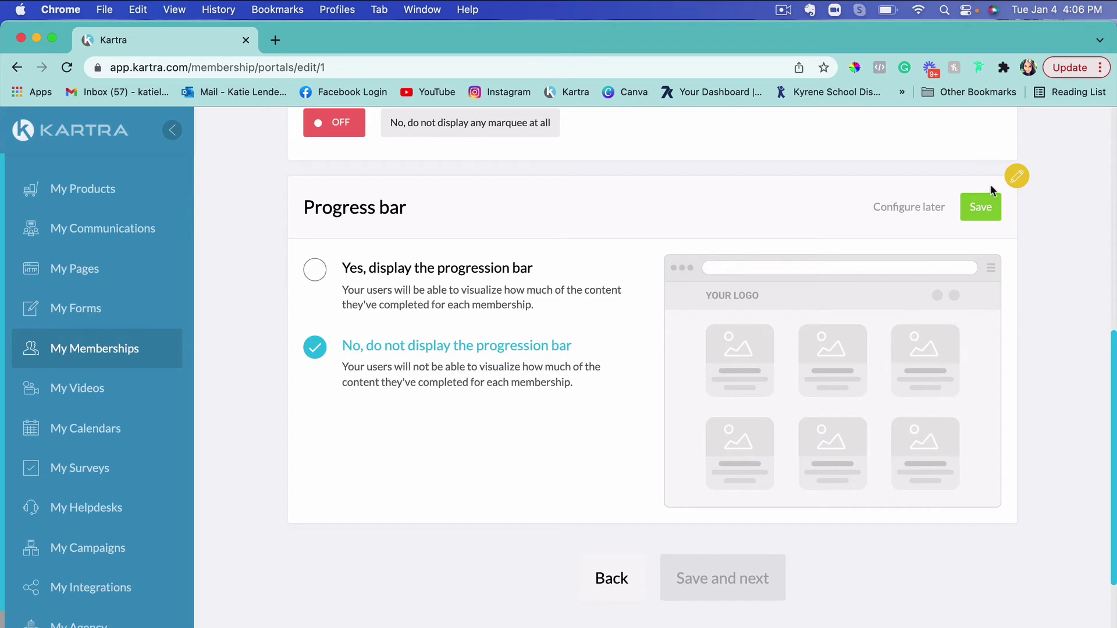
Step: Save the progress bar as turned off and continue to the Helpdesk step
left_click(980, 207)
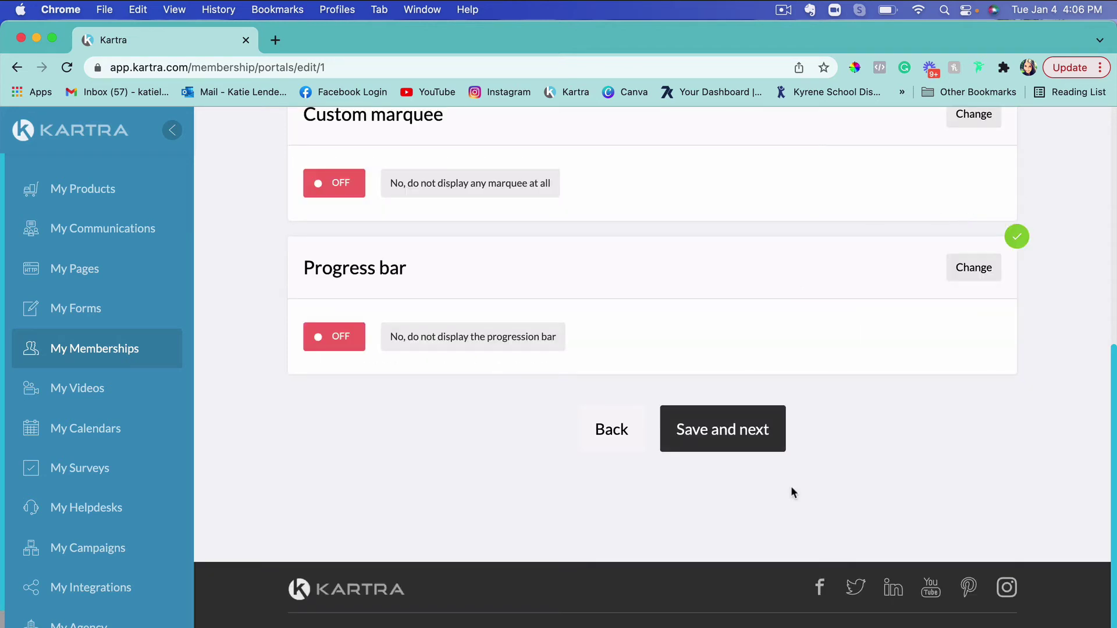
left_click(747, 441)
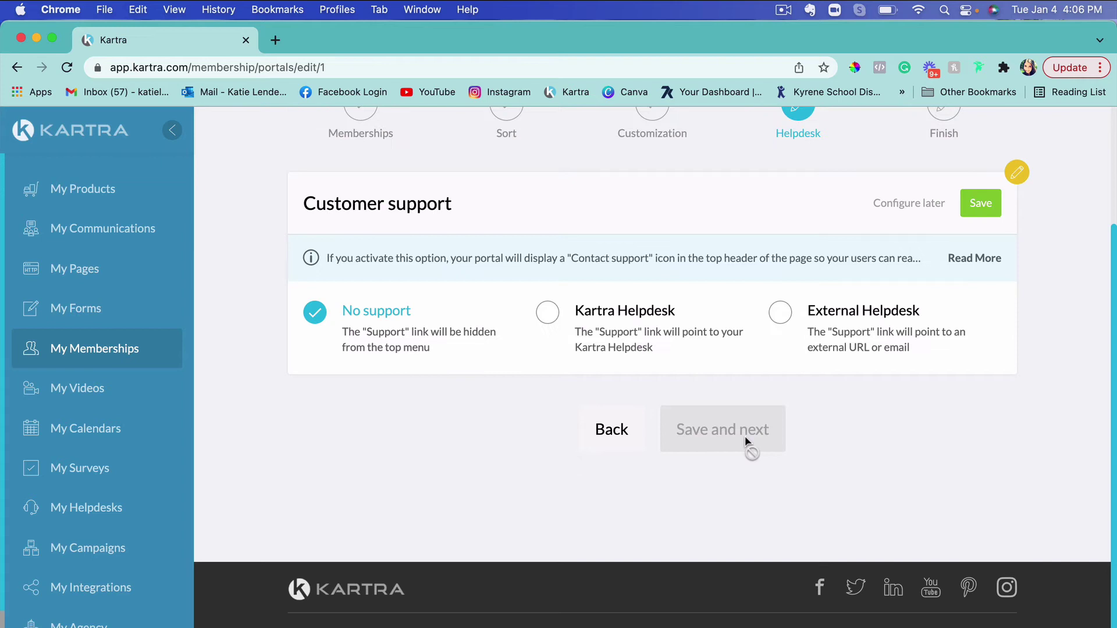
Step: Choose Kartra Helpdesk support and link it to the Site Contact helpdesk
left_click(546, 312)
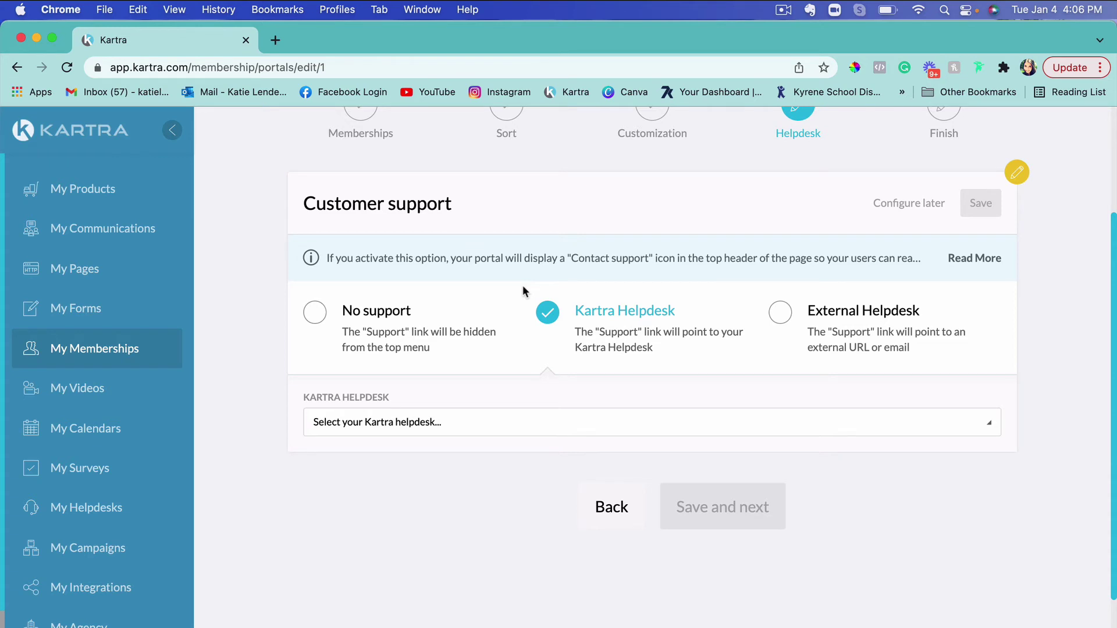
scroll(523, 285, "down", 2)
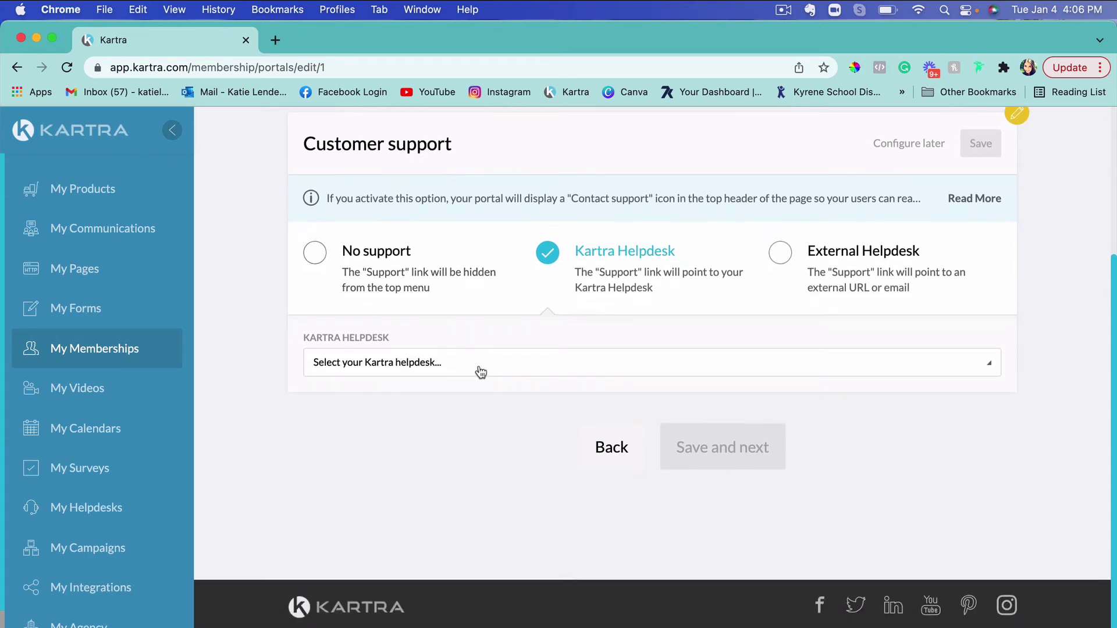
left_click(403, 365)
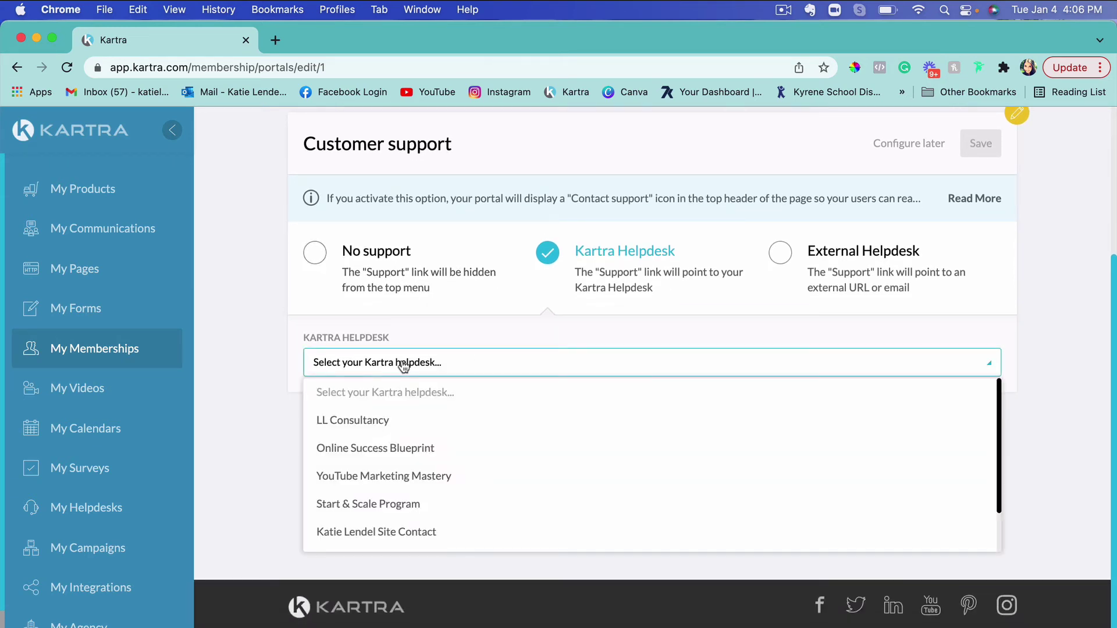
left_click(403, 366)
scroll(812, 270, "down", 1)
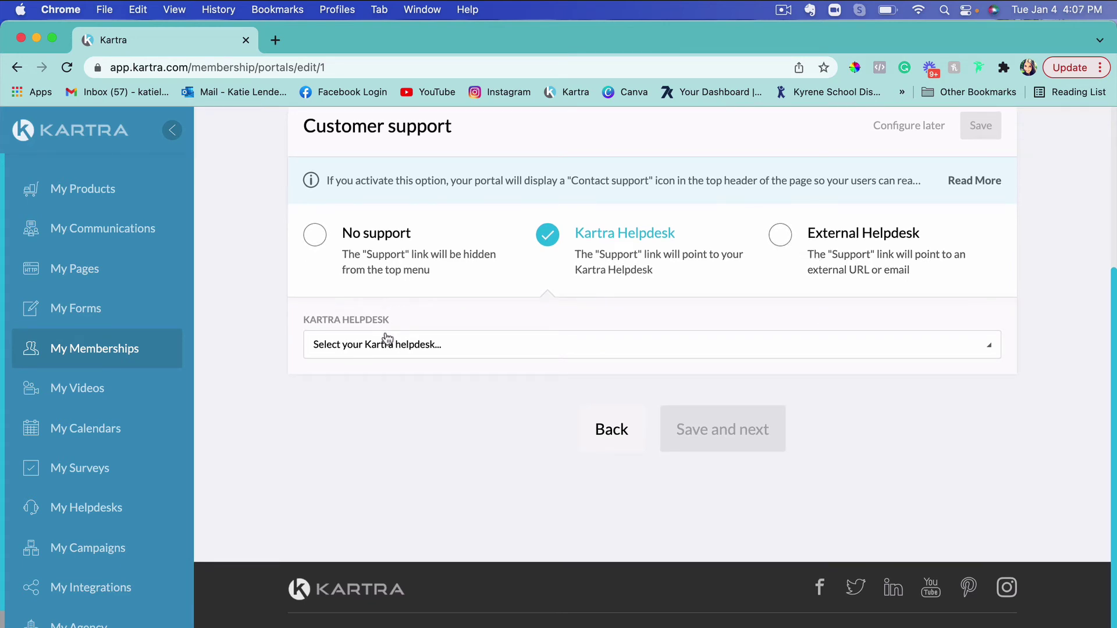
left_click(504, 348)
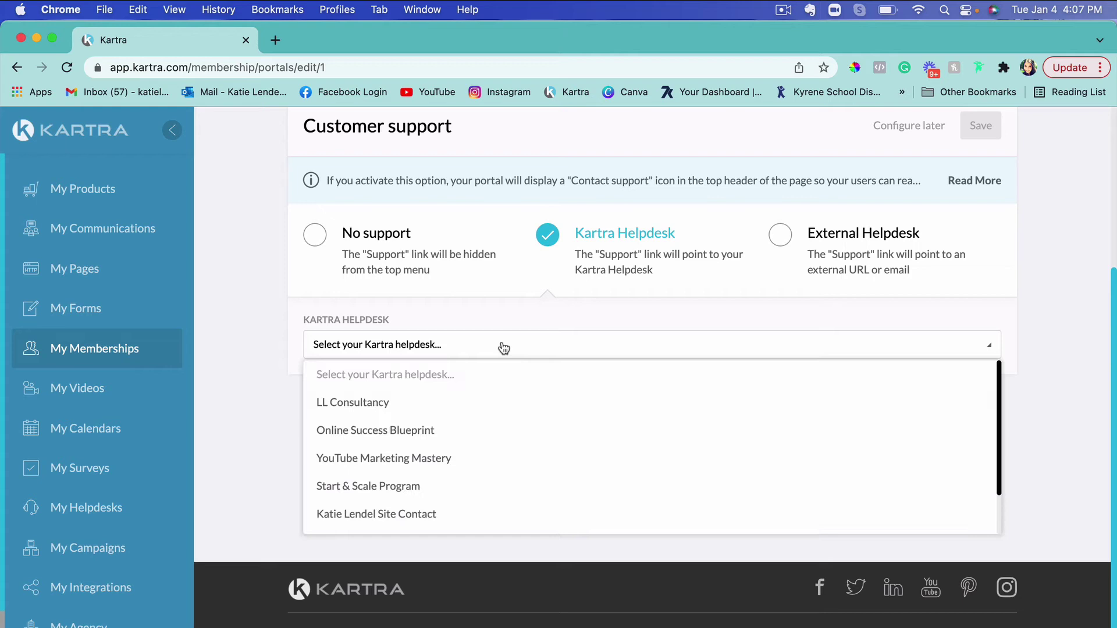
left_click(421, 517)
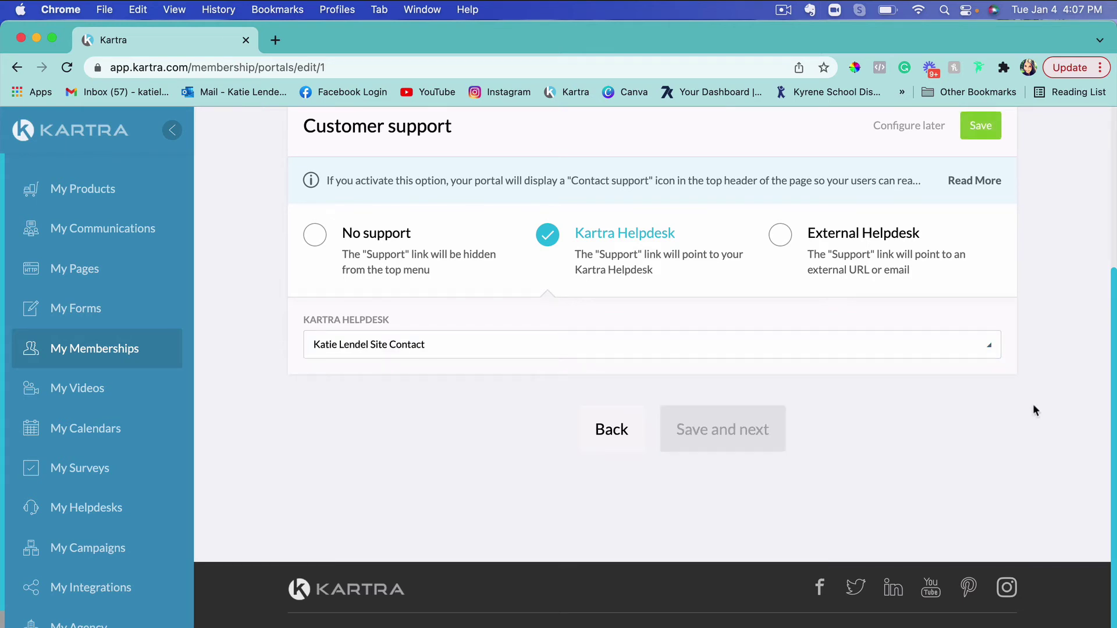
scroll(1033, 404, "up", 3)
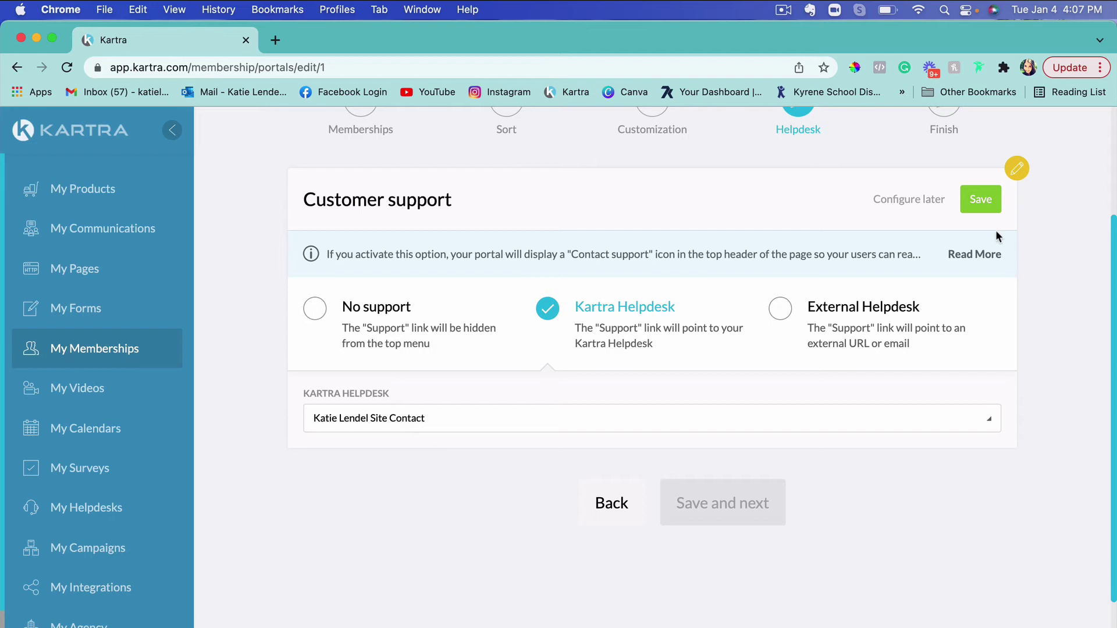
Step: Save the helpdesk setting and finish the portal setup
left_click(983, 199)
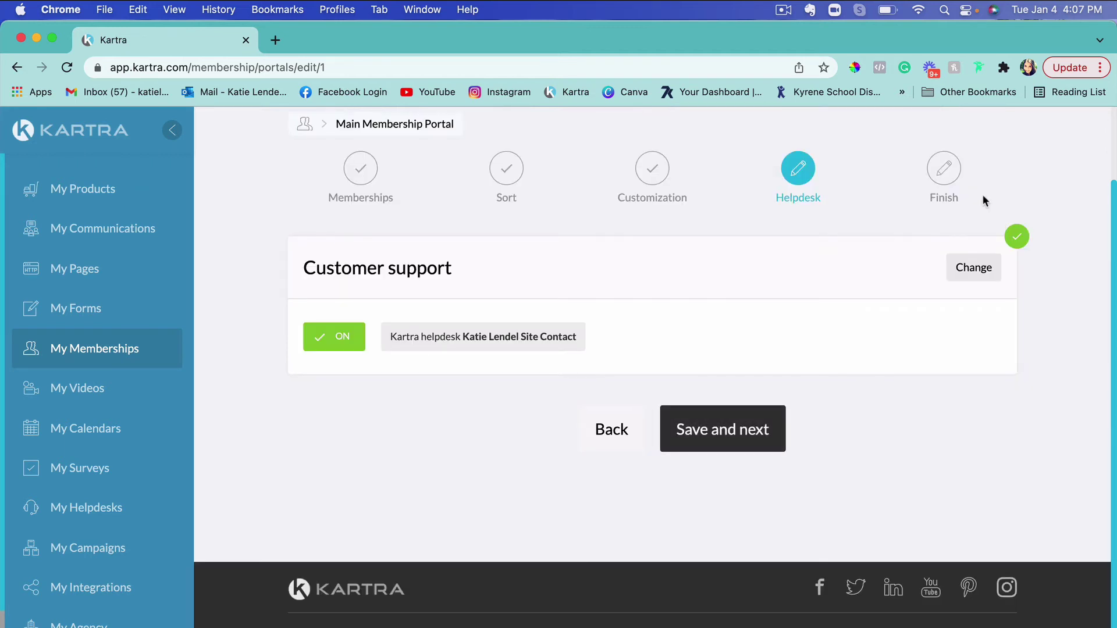
left_click(782, 444)
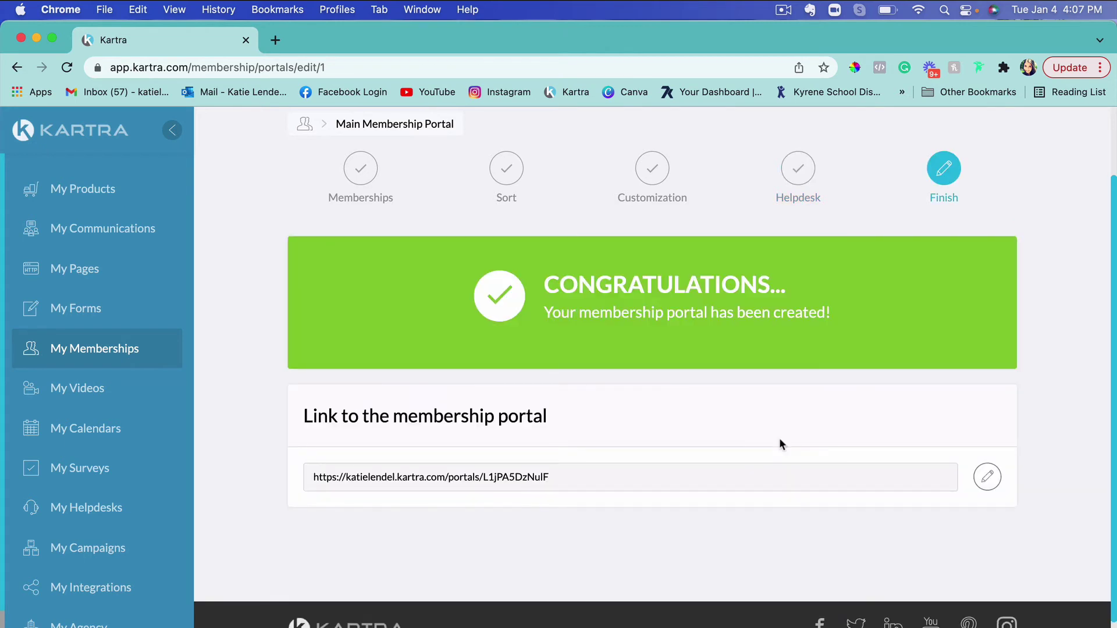
scroll(675, 449, "down", 2)
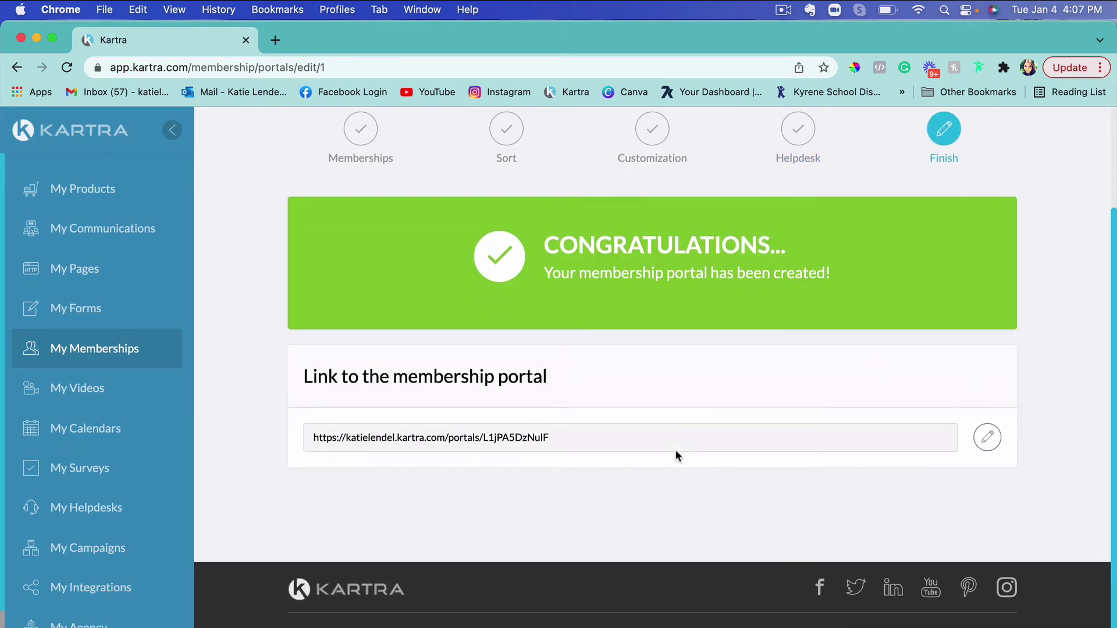
Step: Replace the portal link's random ending with 'main-membership-portal' and save it
left_click(984, 439)
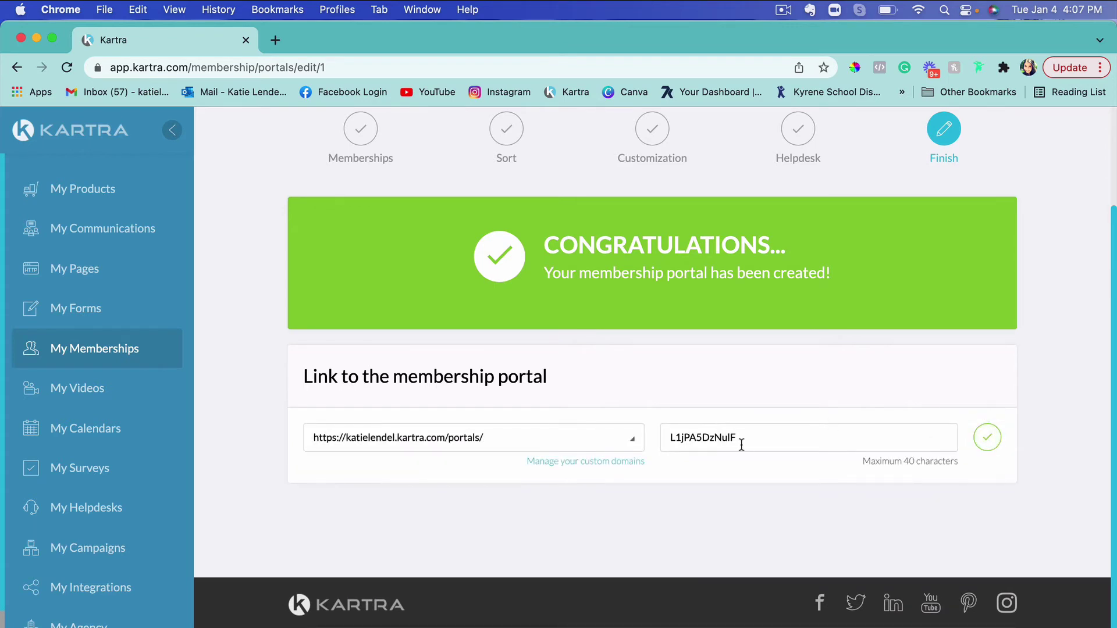
left_click_drag(742, 441, 669, 442)
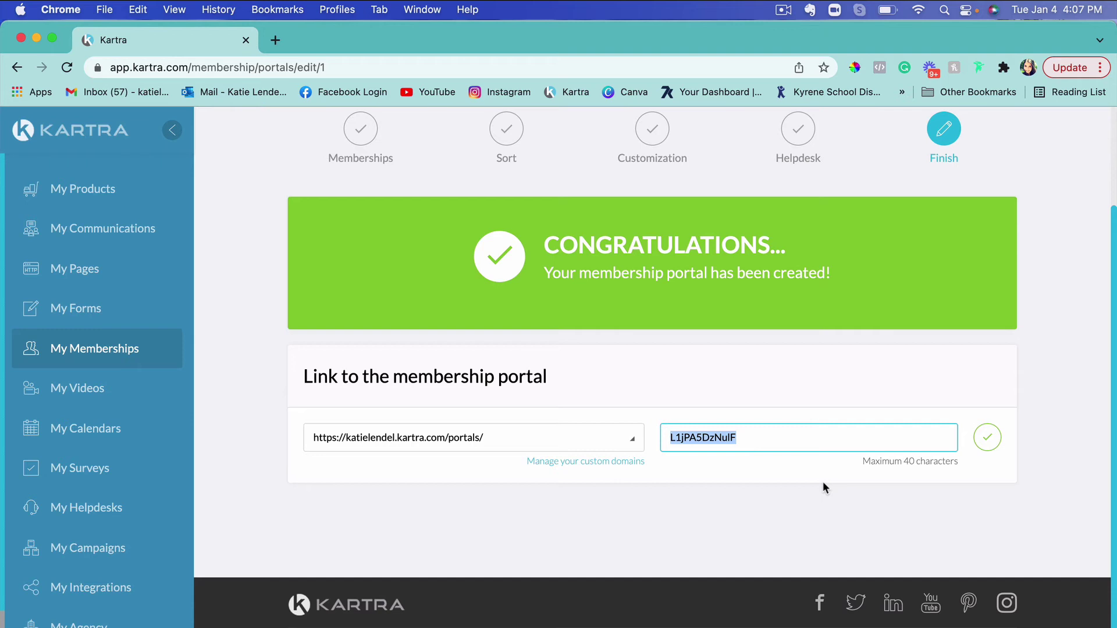
type("main-membership-portal")
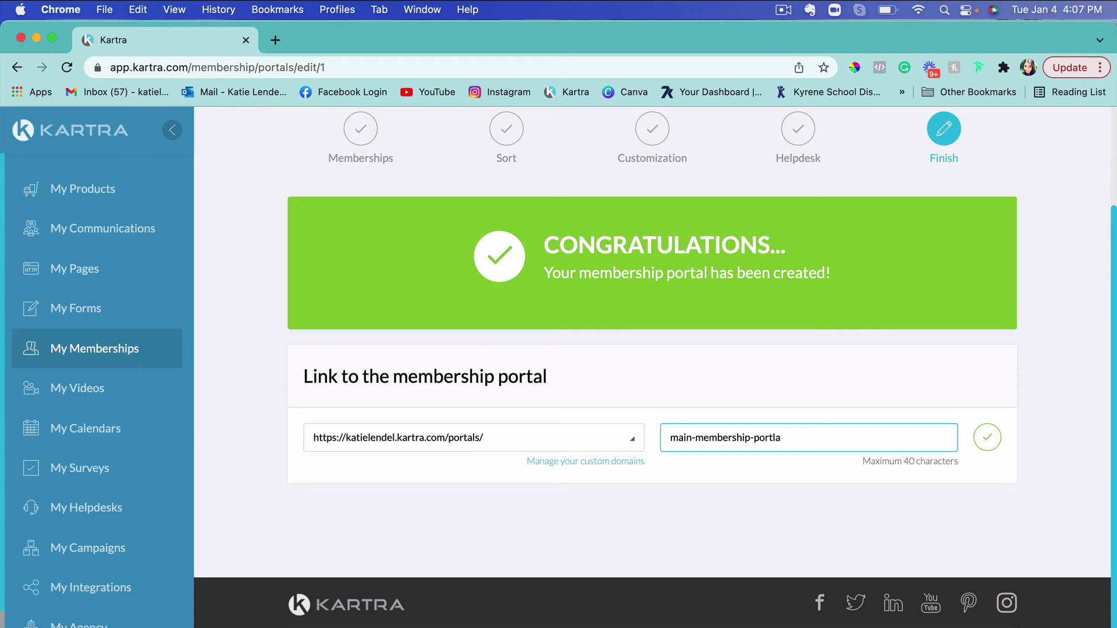
left_click(986, 438)
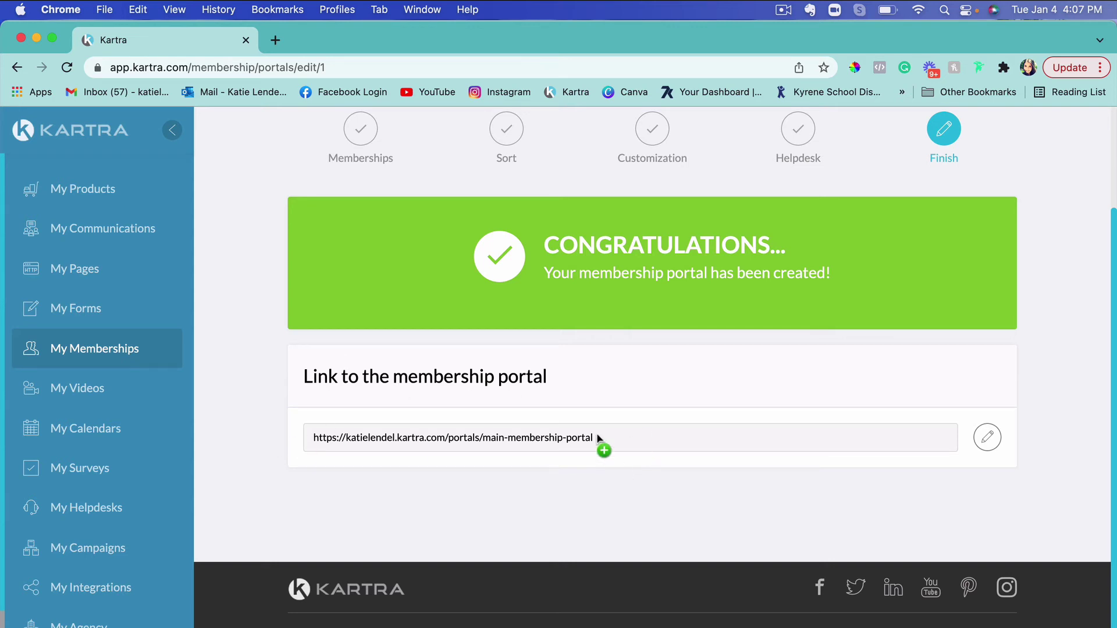
Step: Select the full portal link and copy it to the clipboard
left_click_drag(432, 438, 313, 438)
left_click(625, 442)
triple_click(625, 442)
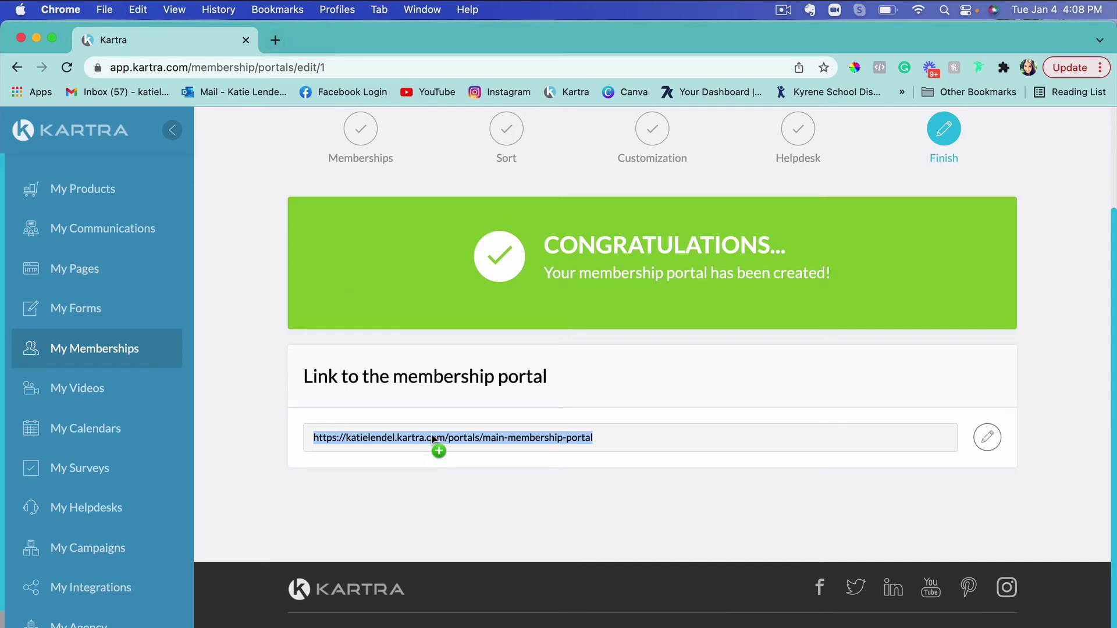
key("super+c")
left_click(273, 40)
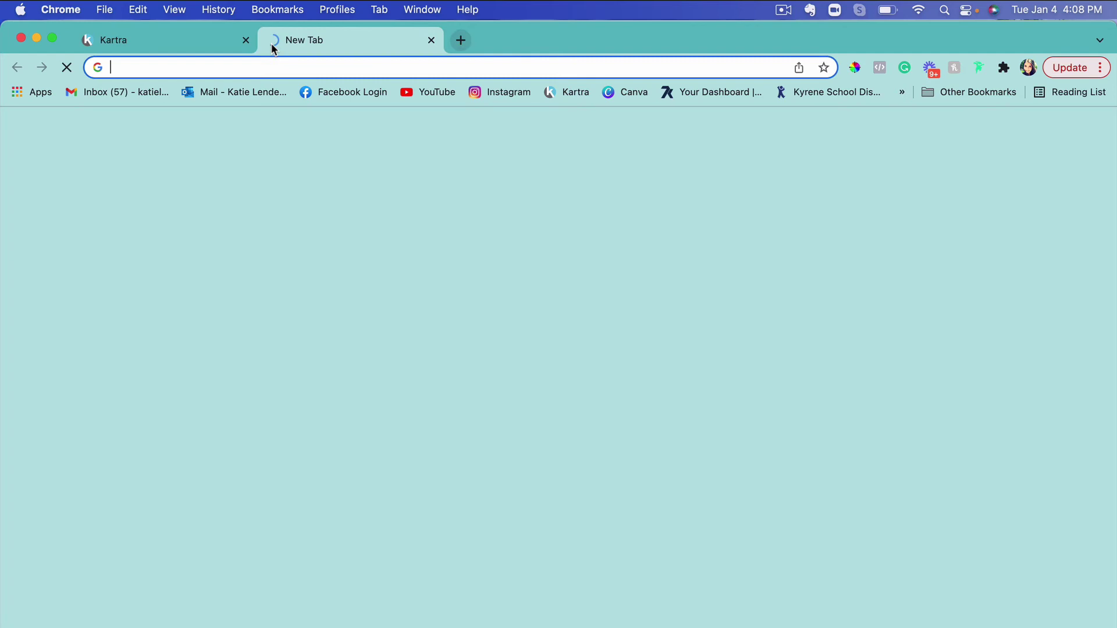
key("super+v")
key("Return")
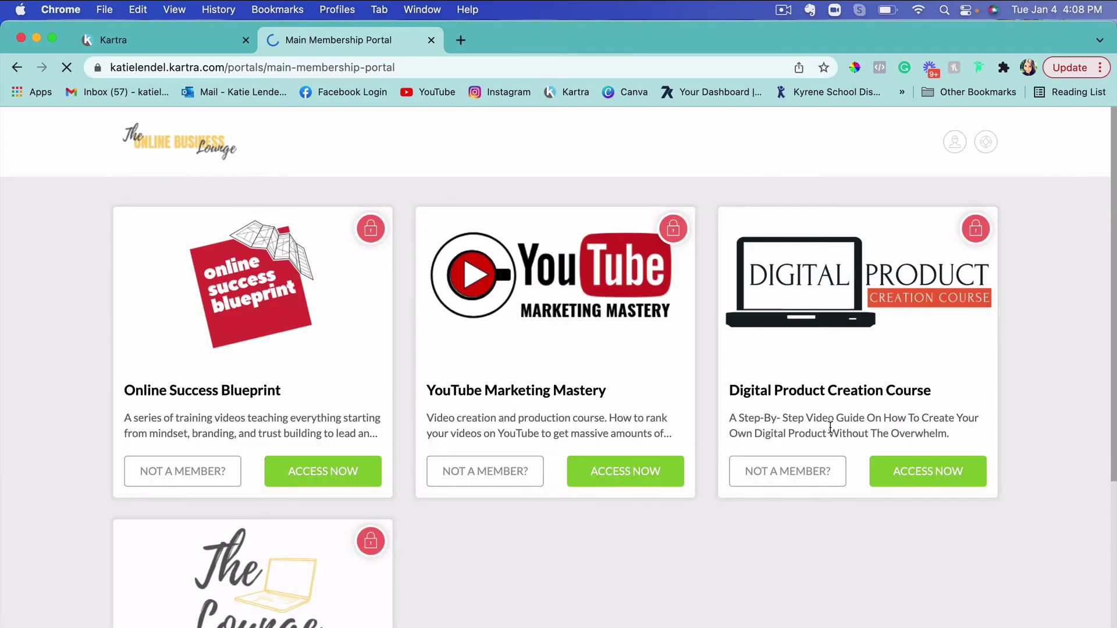
scroll(1113, 480, "down", 2)
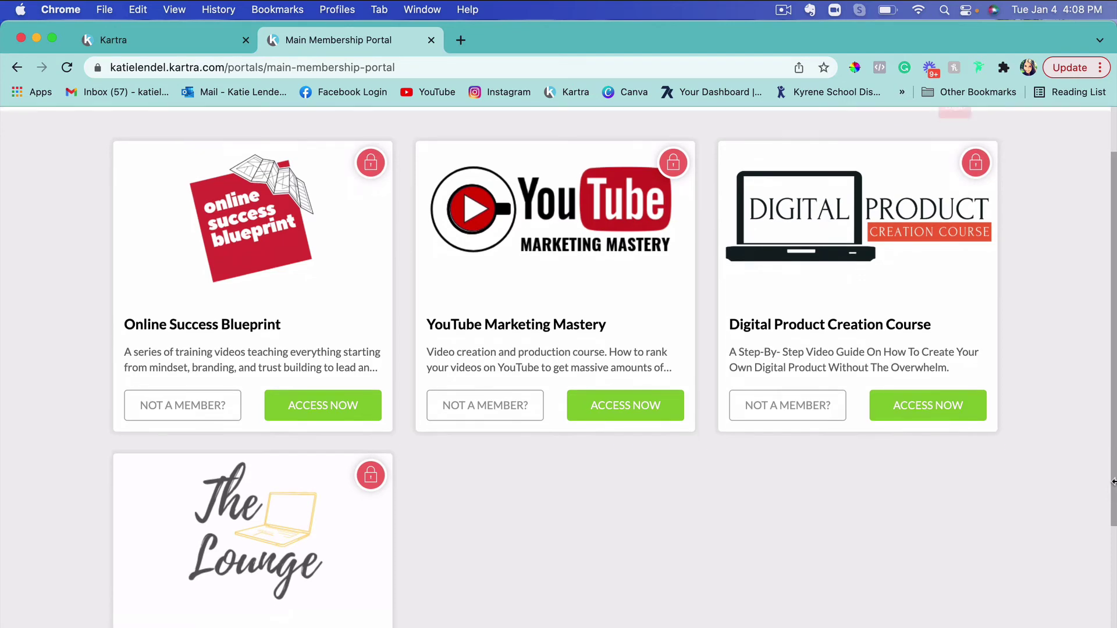
scroll(1112, 479, "down", 4)
scroll(1113, 480, "up", 6)
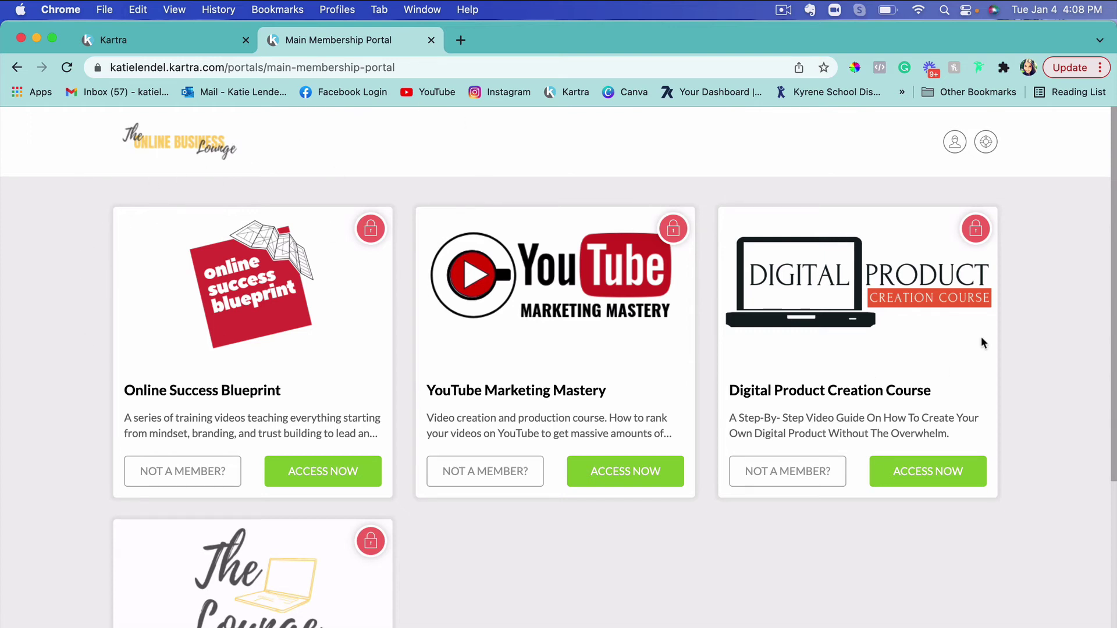
scroll(1046, 416, "down", 5)
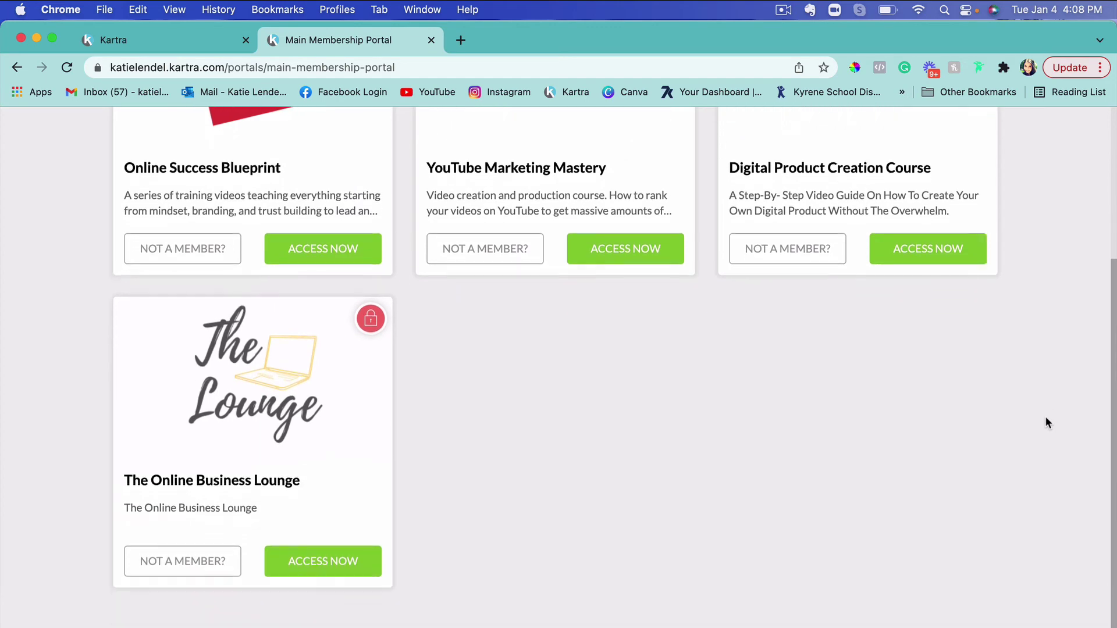
scroll(1047, 423, "up", 5)
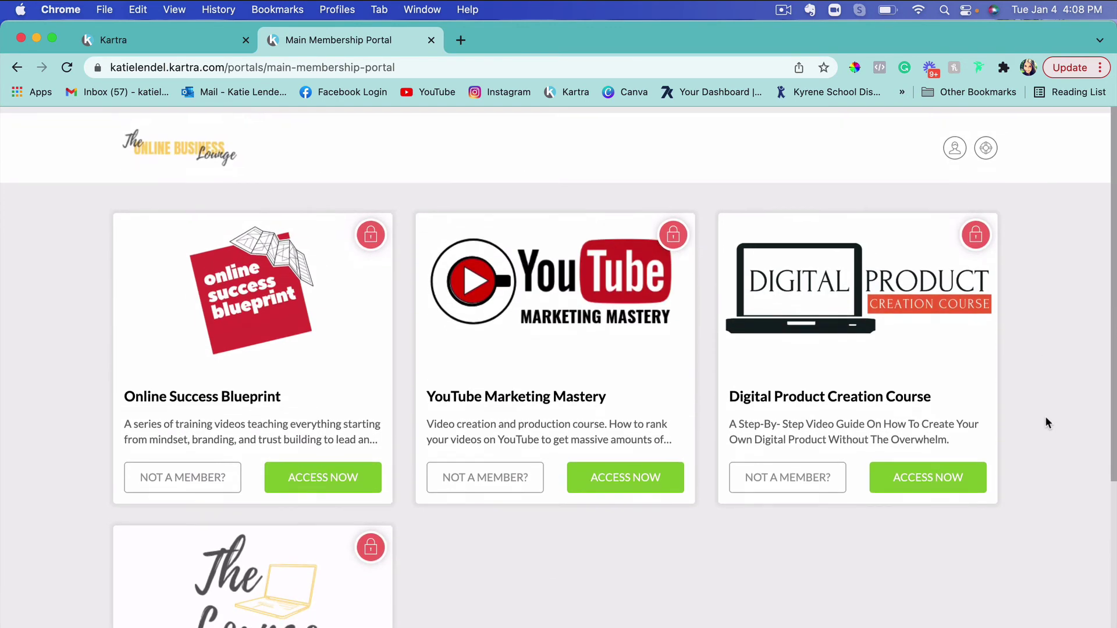
scroll(1047, 423, "down", 5)
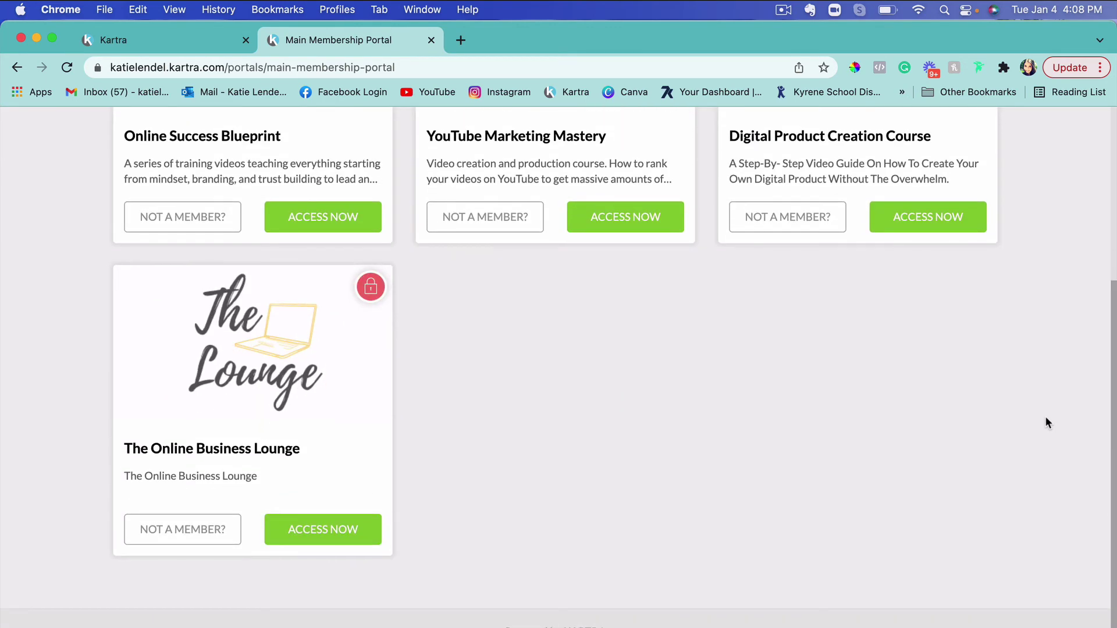
scroll(1047, 423, "up", 5)
scroll(1047, 422, "down", 1)
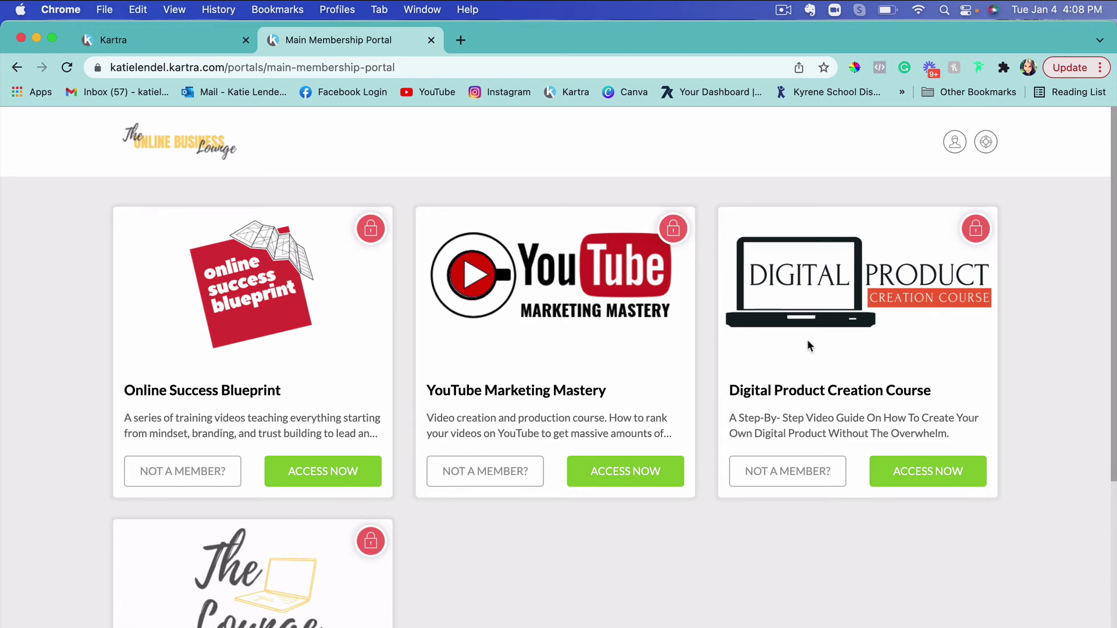
scroll(807, 346, "down", 2)
scroll(807, 345, "down", 2)
scroll(806, 346, "down", 1)
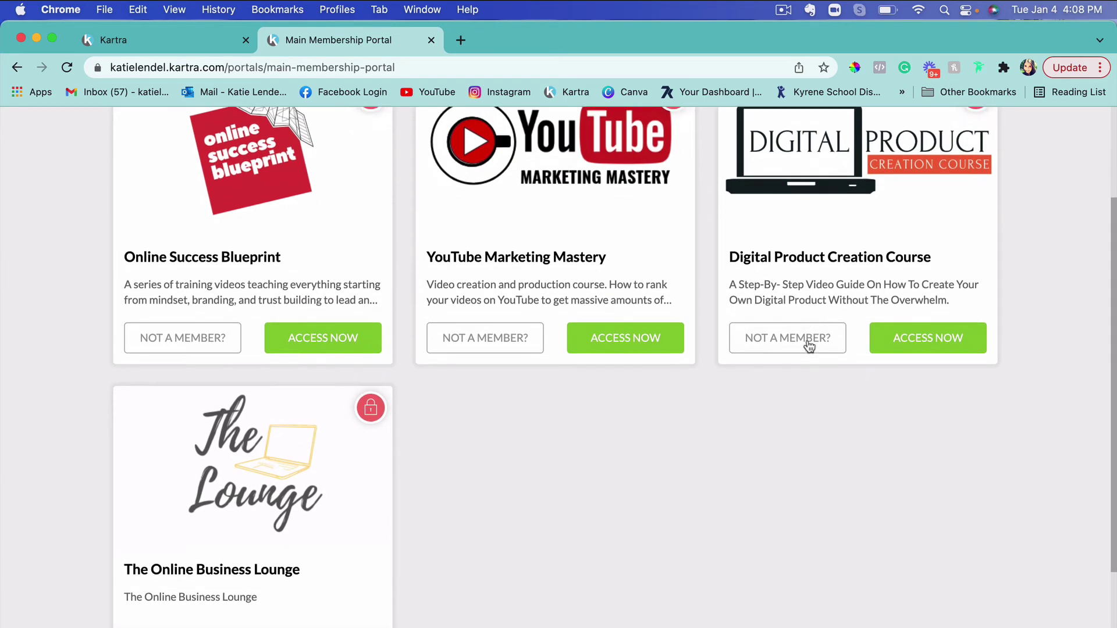
scroll(874, 479, "up", 4)
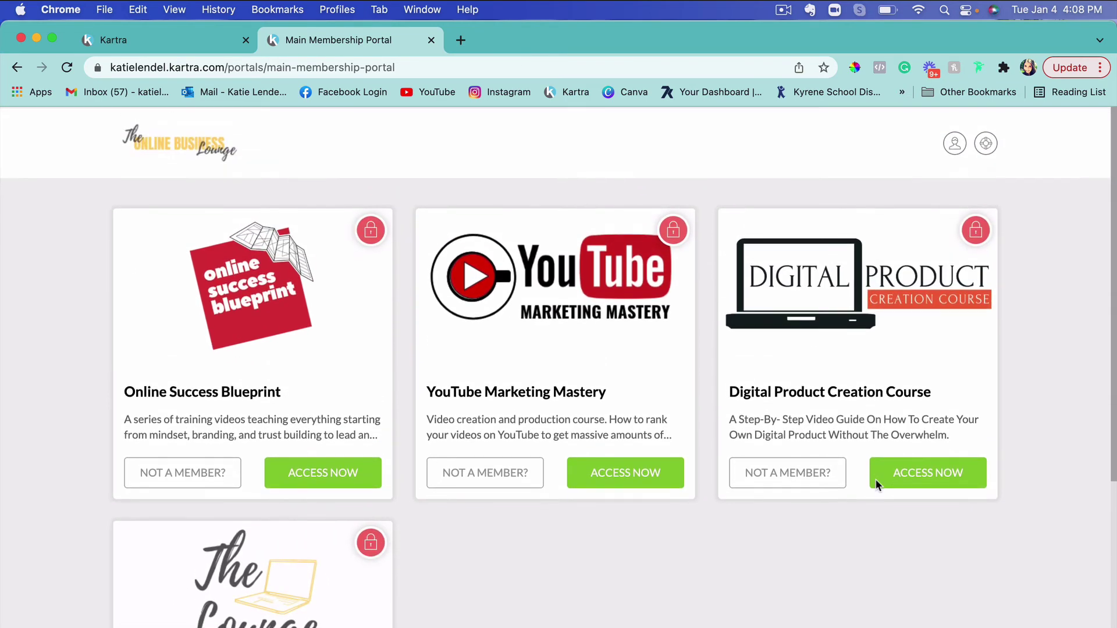
scroll(898, 534, "down", 3)
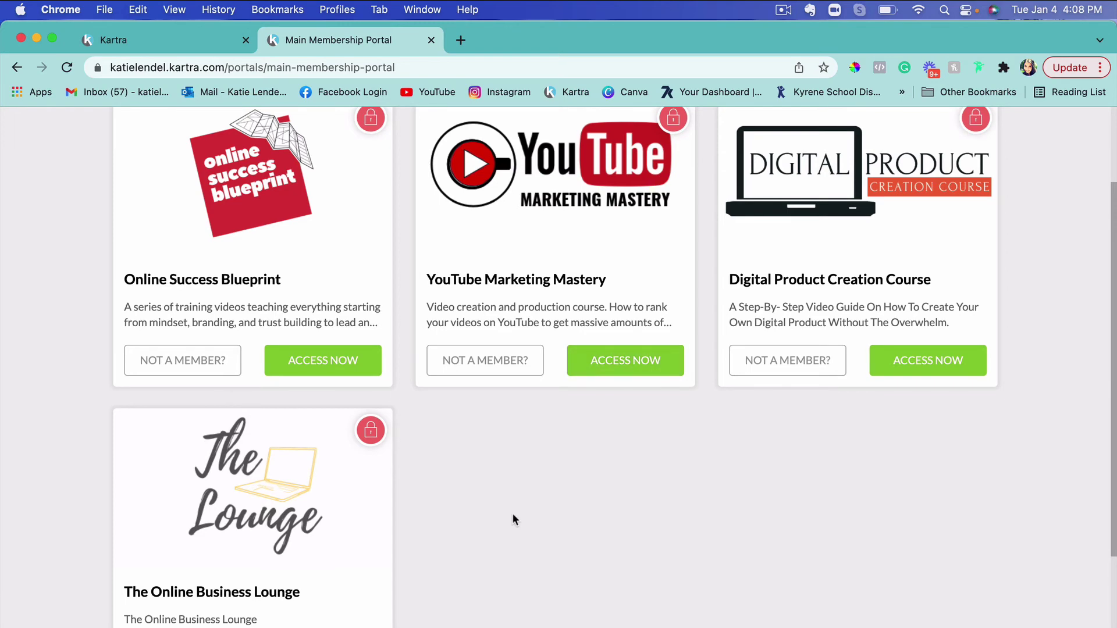
scroll(512, 512, "up", 3)
scroll(513, 520, "down", 5)
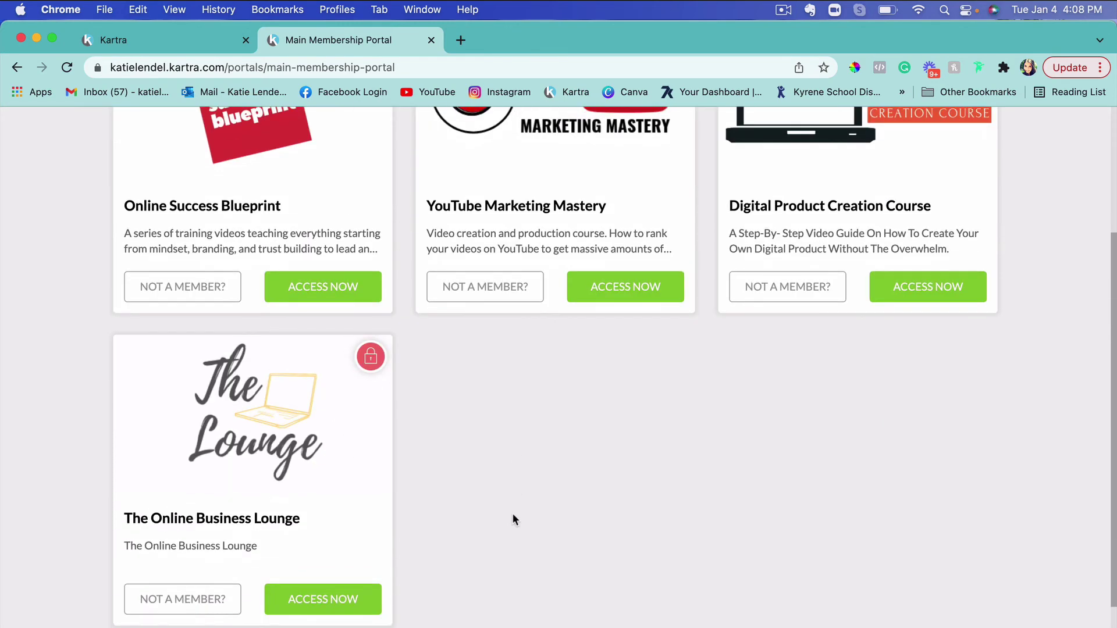
scroll(460, 333, "up", 1)
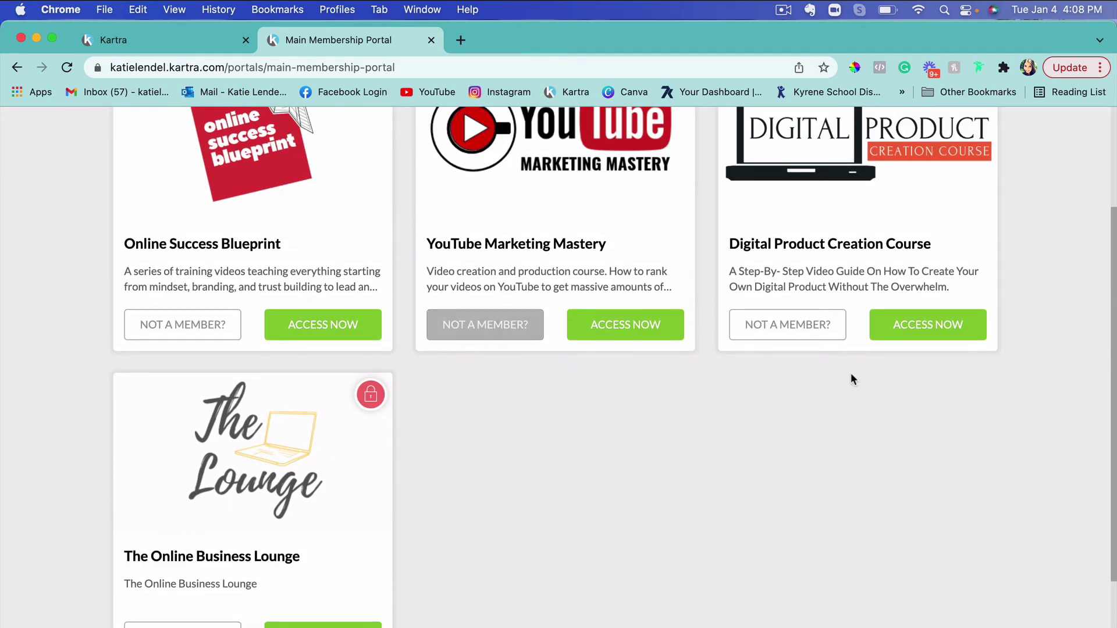
scroll(467, 520, "down", 3)
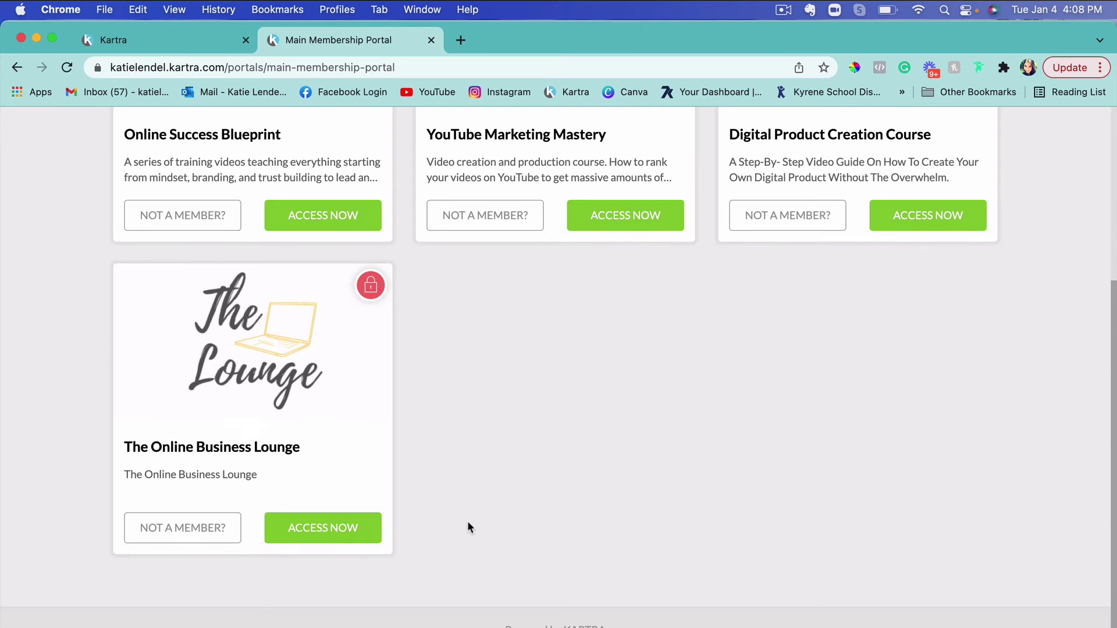
Step: Preview The Online Business Lounge login form, open its sales page via NOT A MEMBER?, and return to the portal
left_click(341, 531)
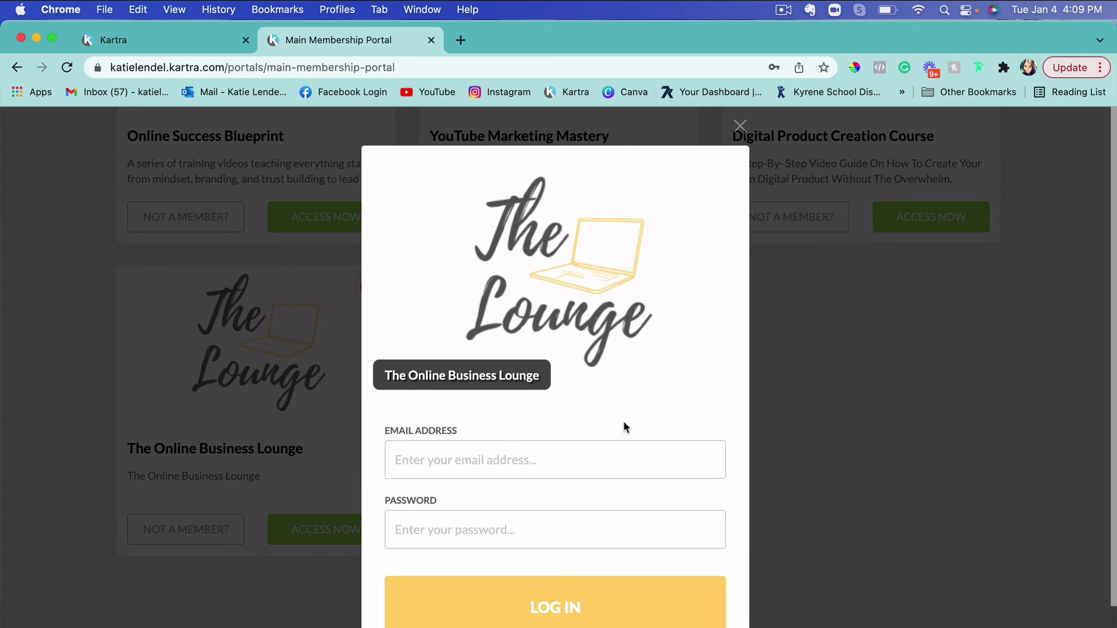
scroll(623, 427, "down", 2)
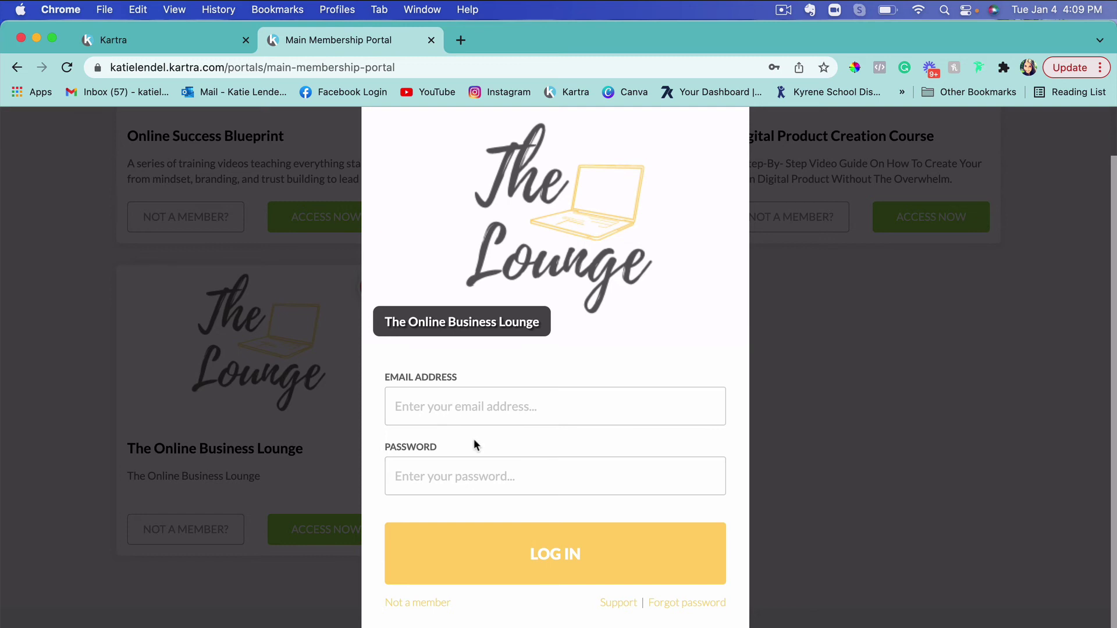
scroll(474, 438, "up", 2)
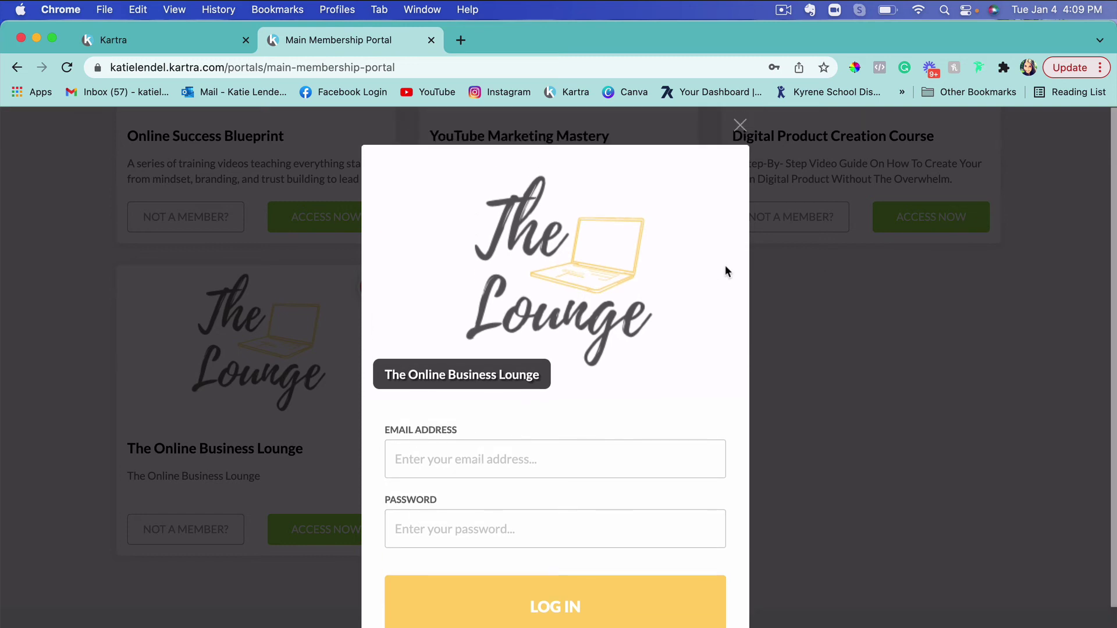
left_click(740, 125)
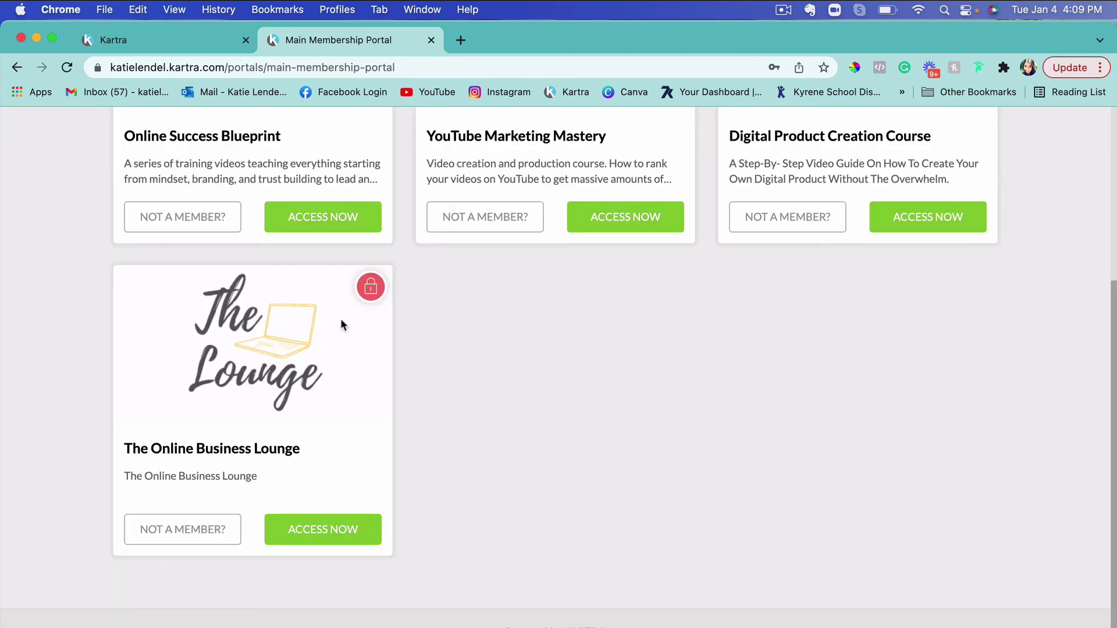
left_click(174, 528)
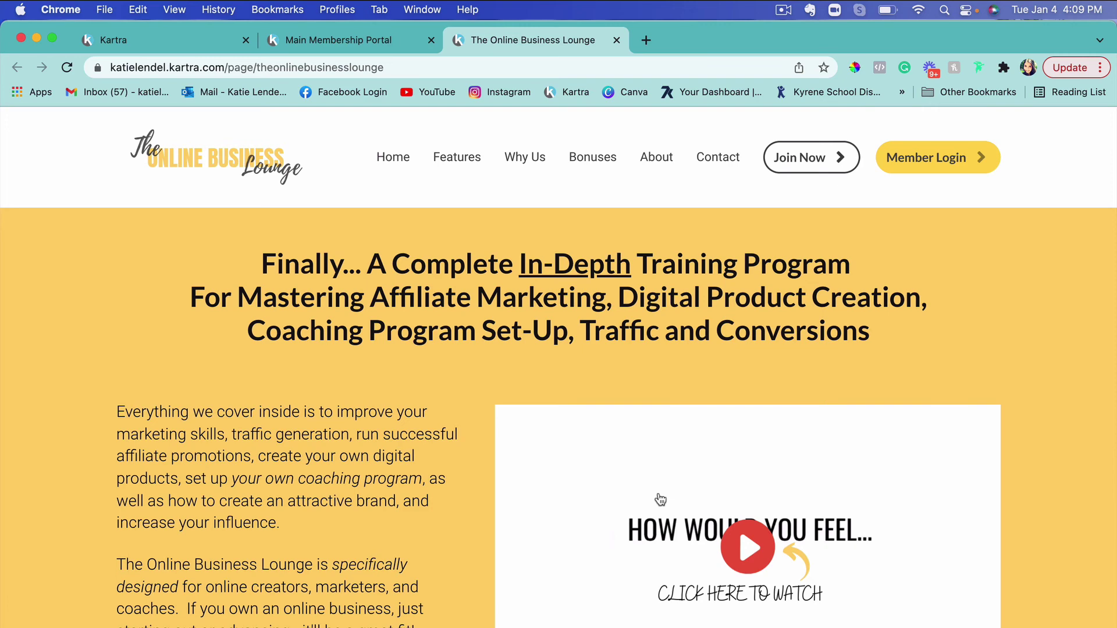
scroll(660, 500, "down", 10)
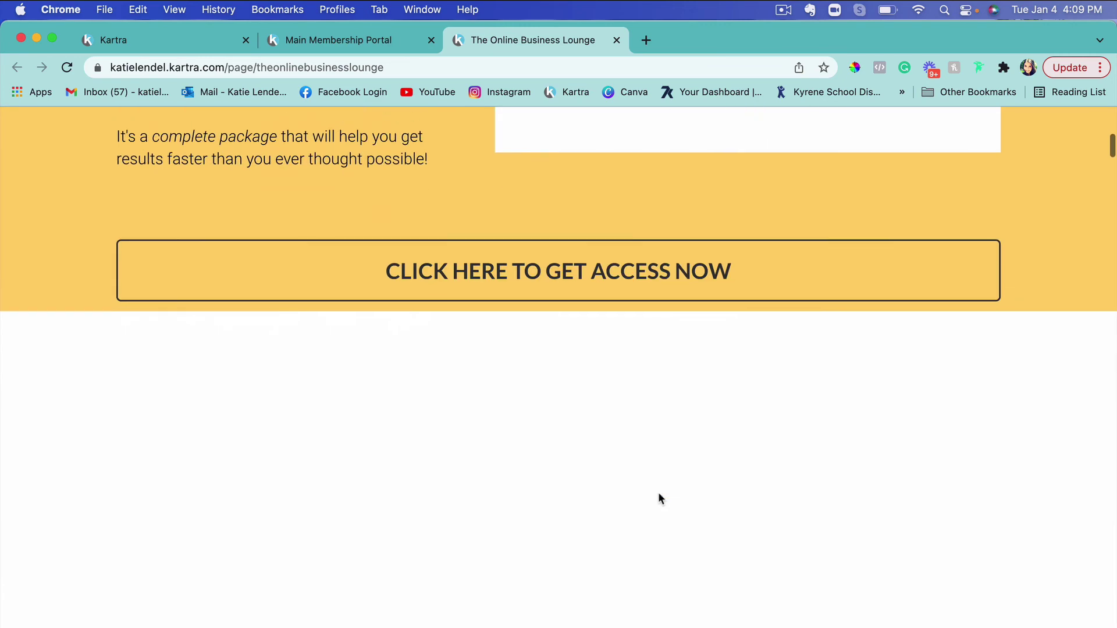
scroll(660, 499, "up", 2)
left_click(329, 43)
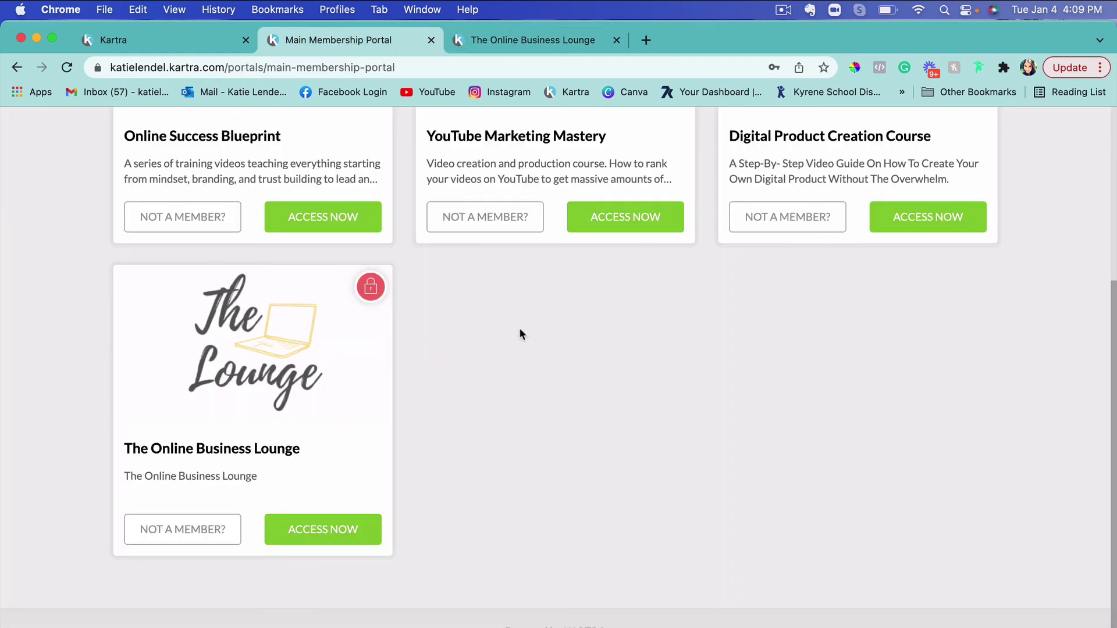
scroll(518, 328, "up", 5)
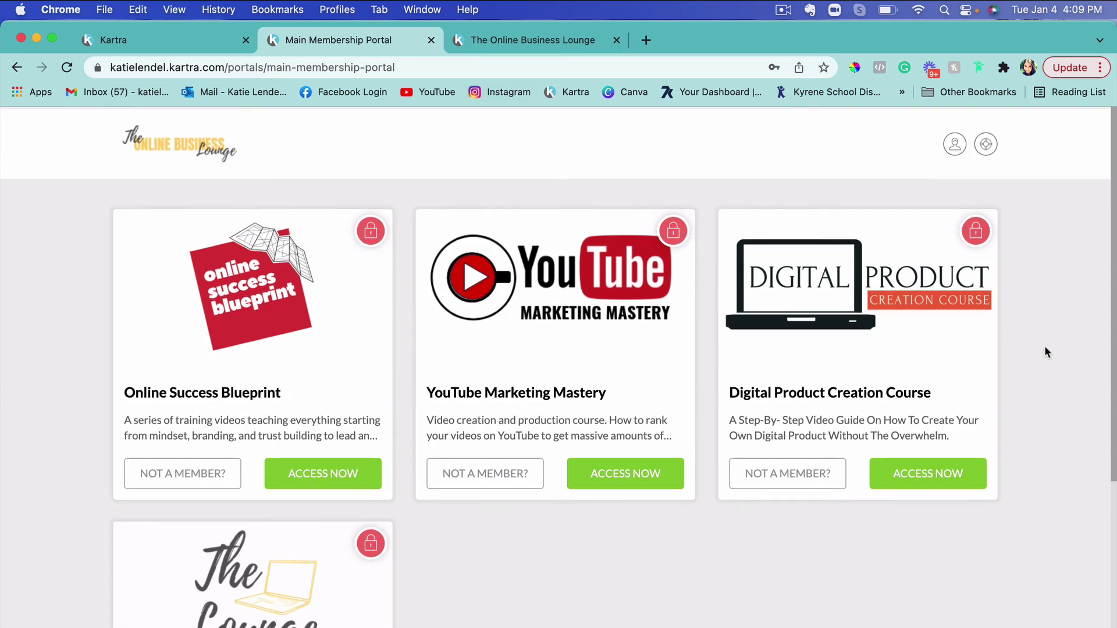
scroll(1045, 346, "down", 5)
scroll(1044, 346, "down", 1)
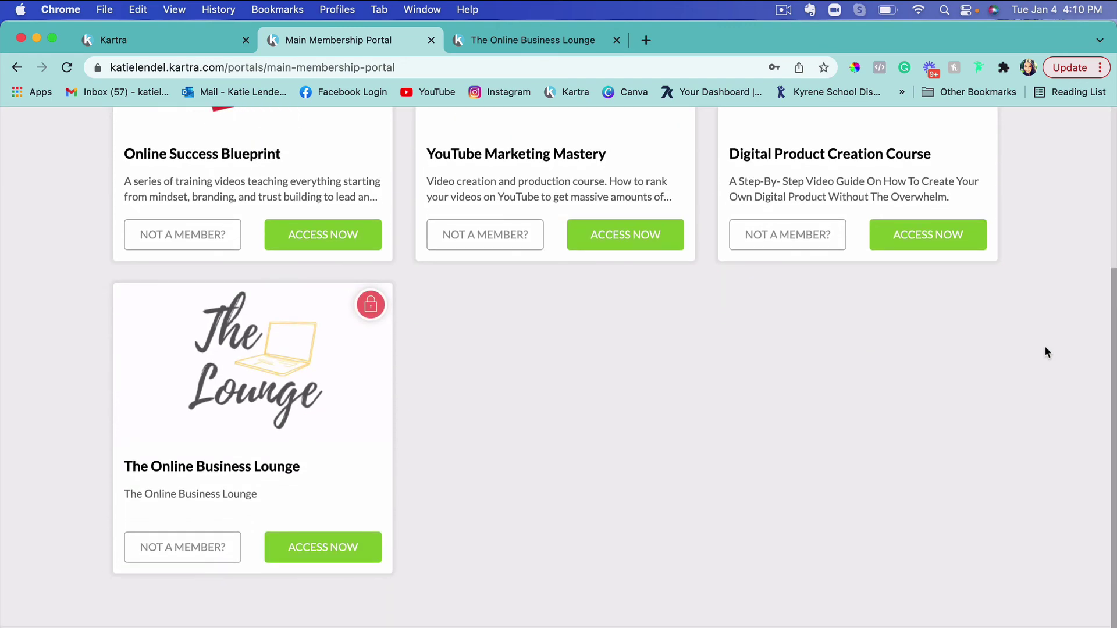
scroll(1044, 346, "up", 8)
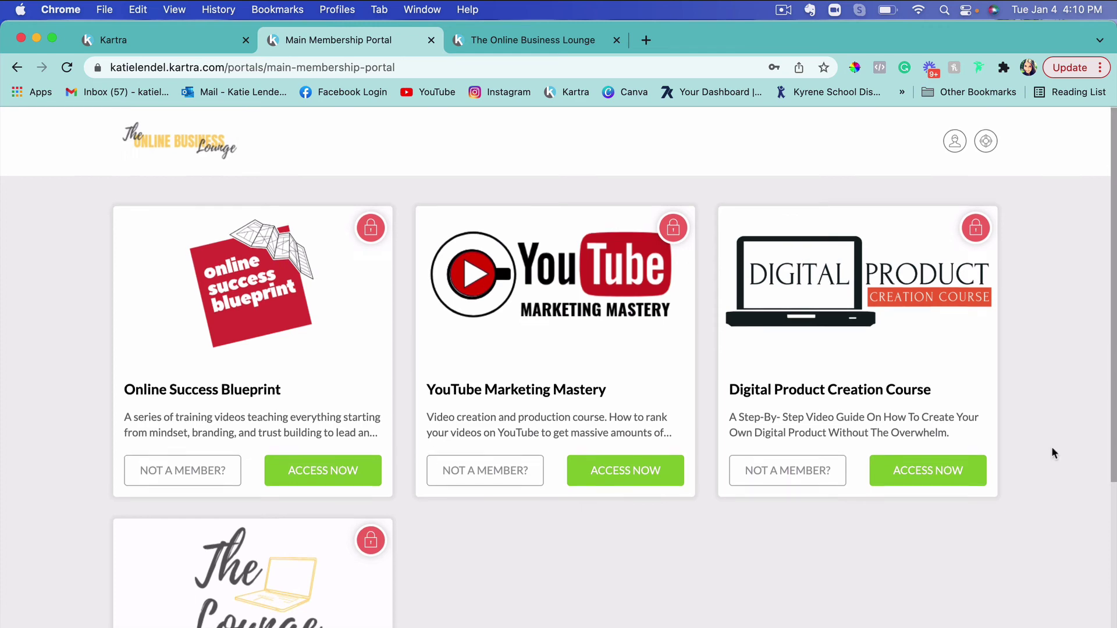
scroll(1051, 451, "down", 5)
scroll(1051, 451, "up", 5)
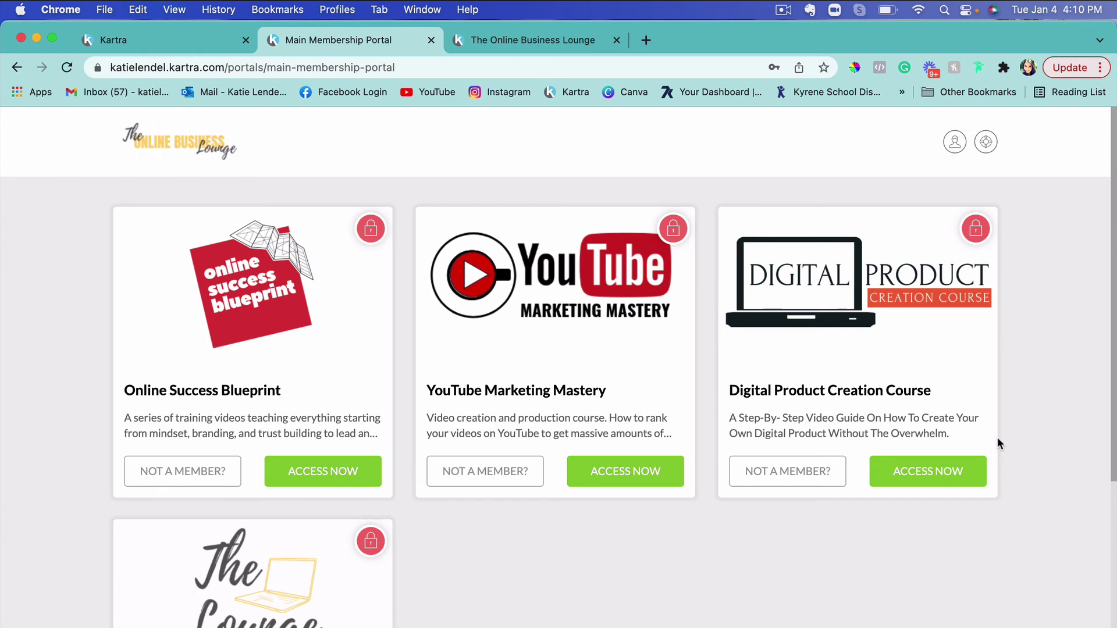
scroll(998, 438, "down", 5)
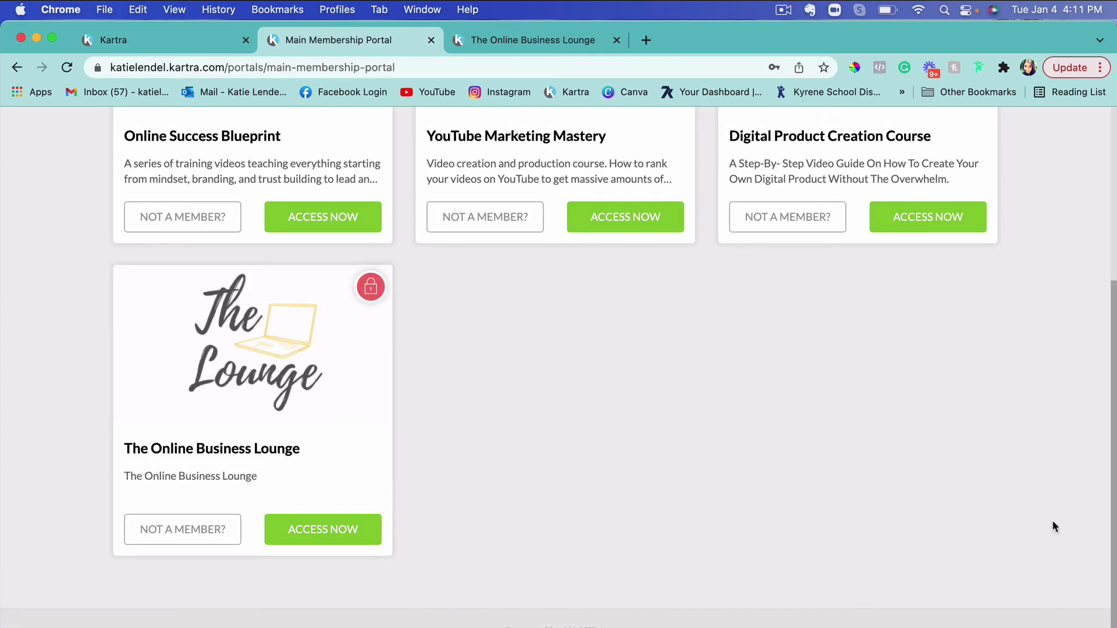
scroll(1054, 527, "up", 6)
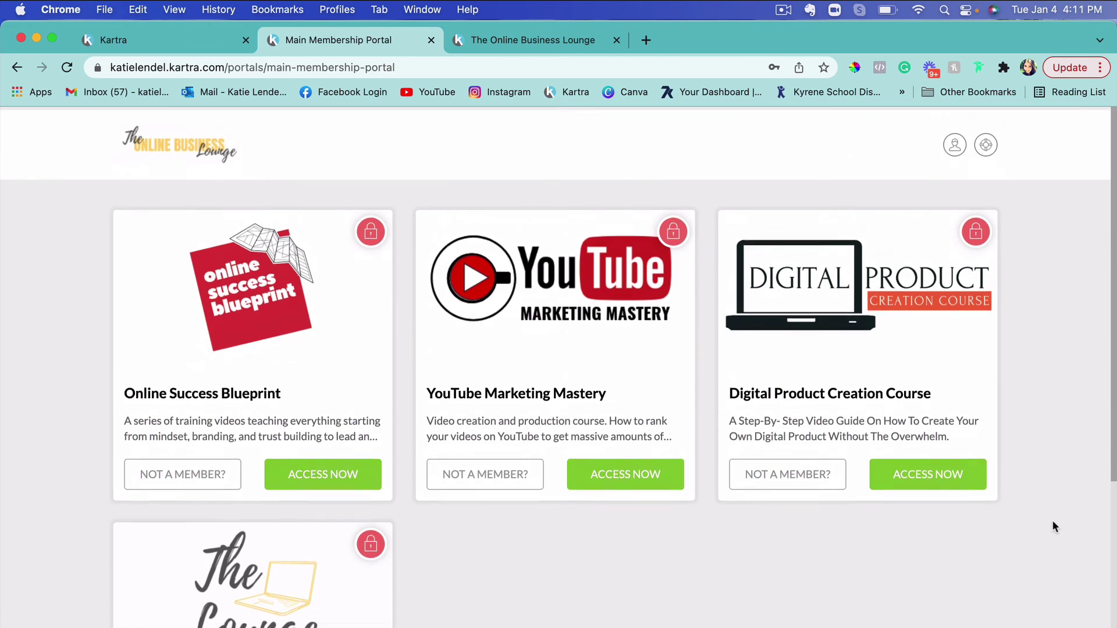
scroll(1052, 526, "down", 3)
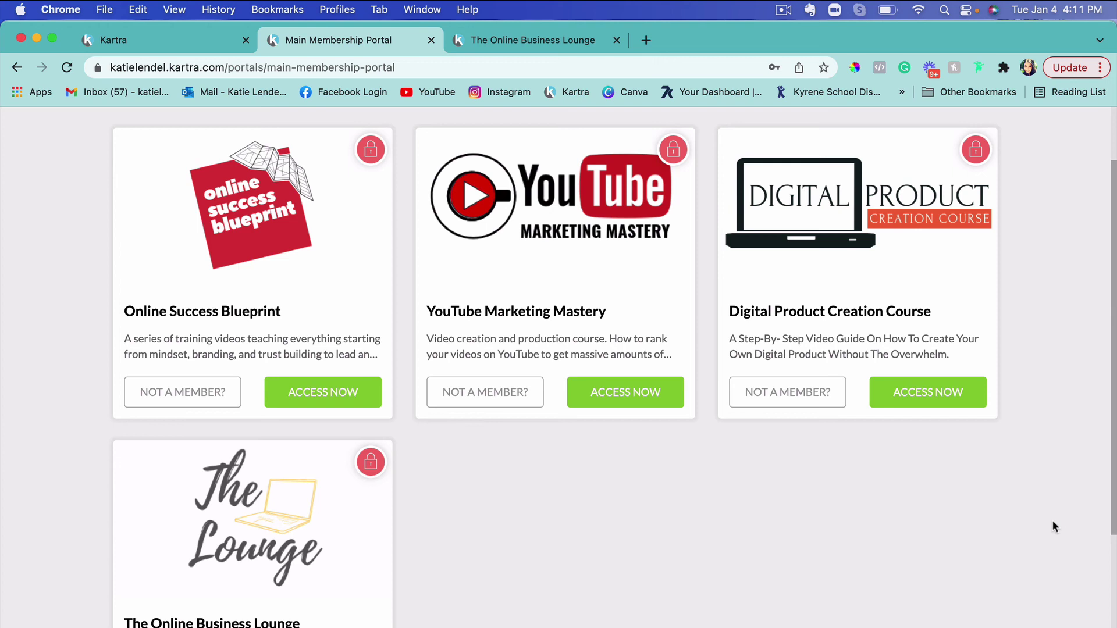
scroll(1053, 526, "up", 3)
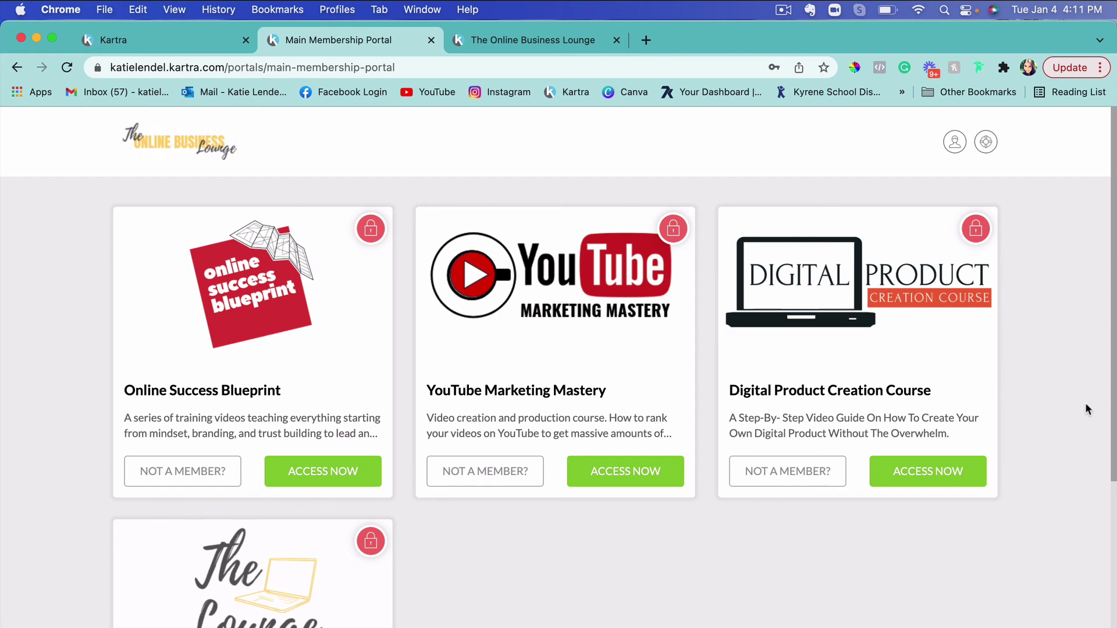
scroll(1085, 403, "down", 3)
scroll(1081, 389, "down", 1)
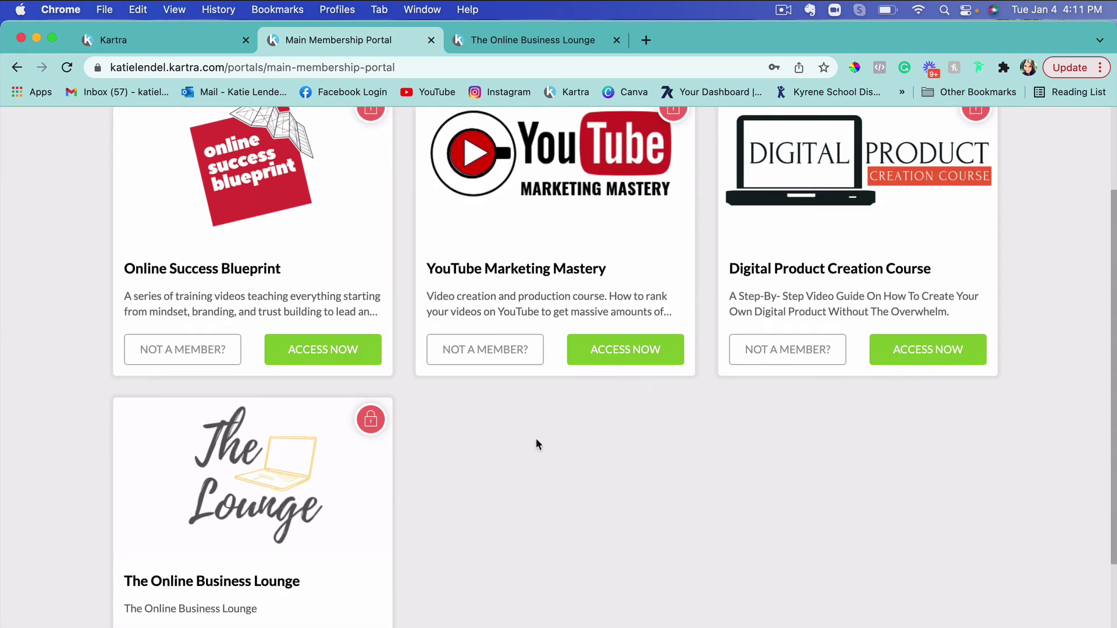
scroll(536, 438, "up", 5)
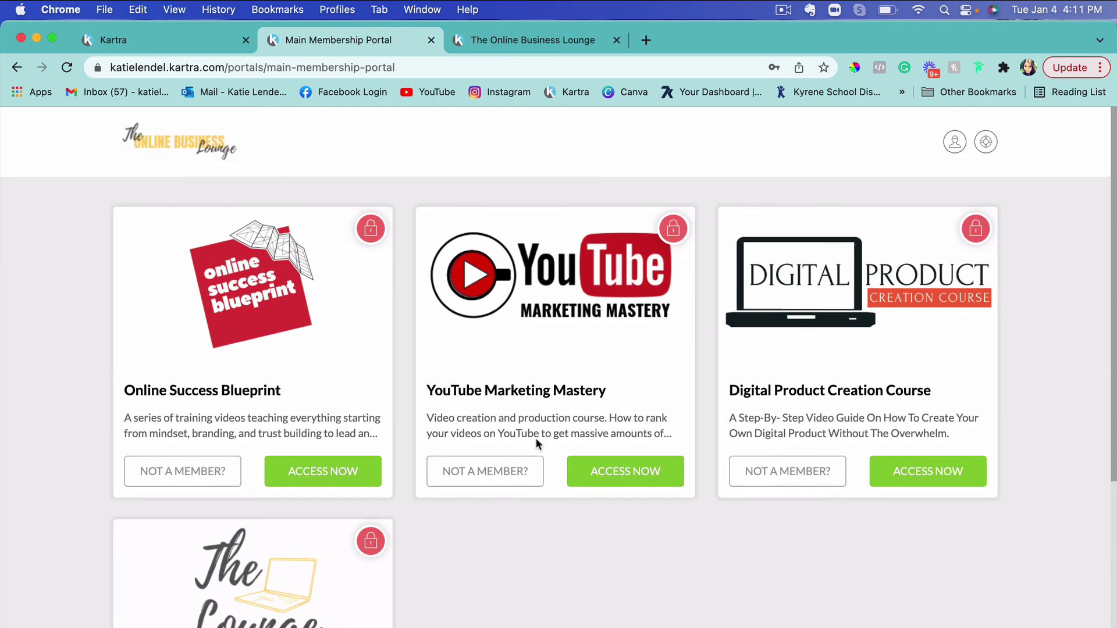